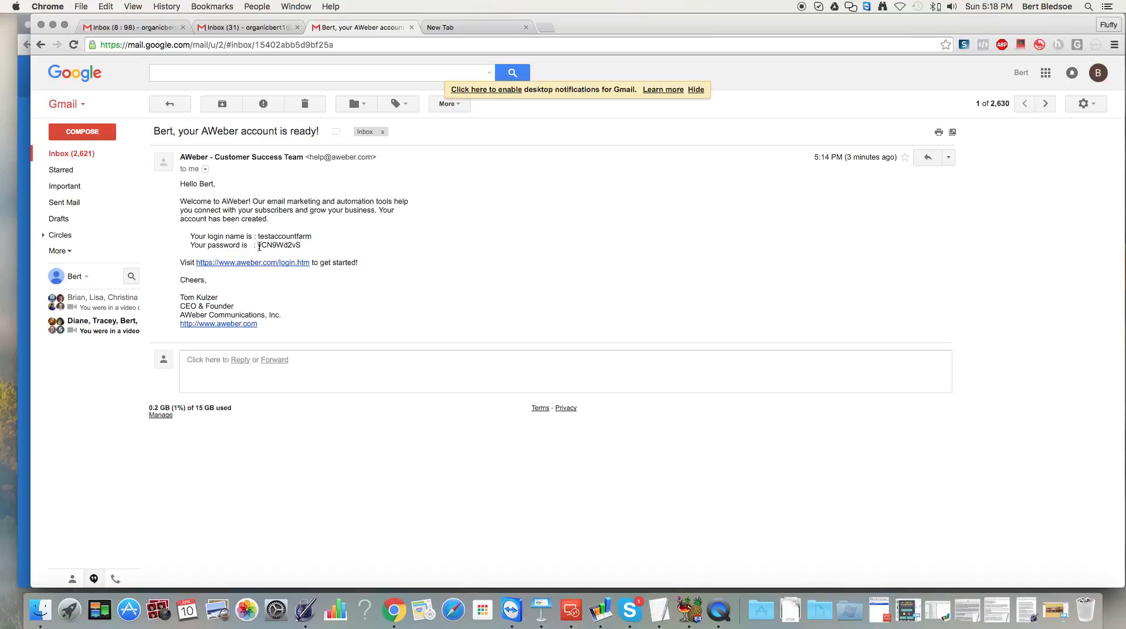
Copy the account password from the AWeber welcome email in Gmail, then bring the AWeber login window forward.
{"action": "right_click", "coordinate": [287, 246]}
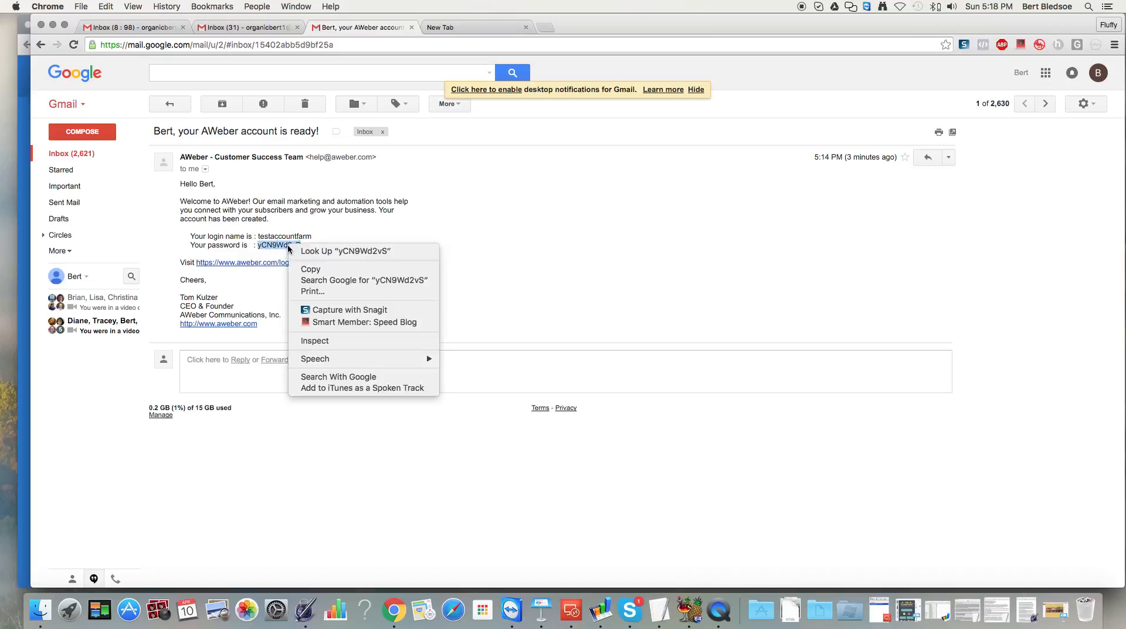
{"action": "left_click", "coordinate": [309, 269]}
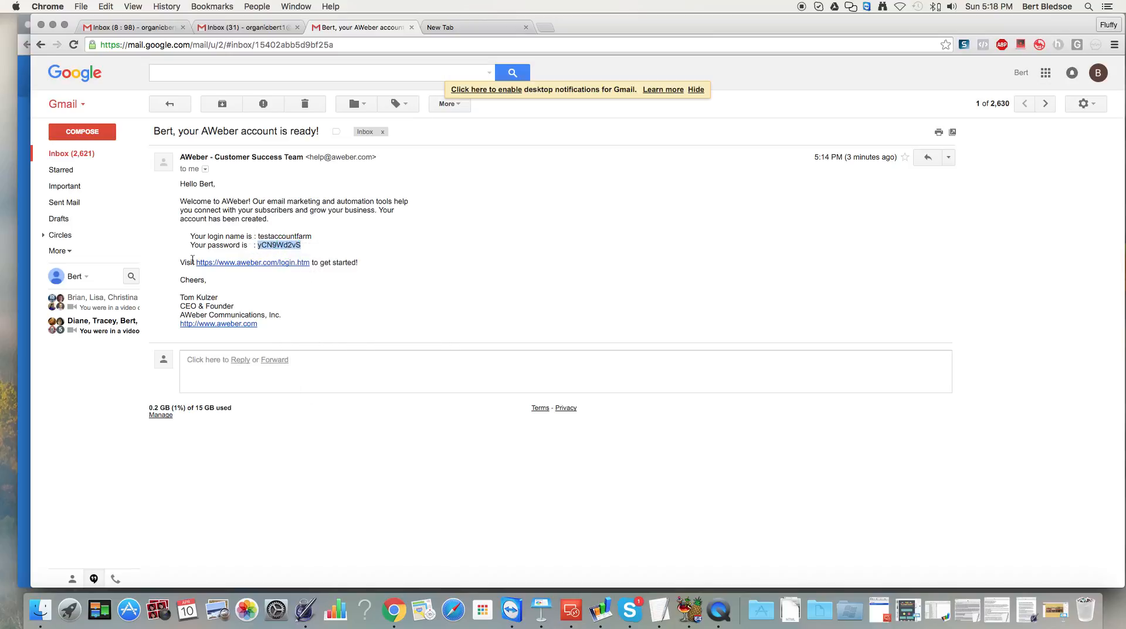
{"action": "left_click", "coordinate": [24, 298]}
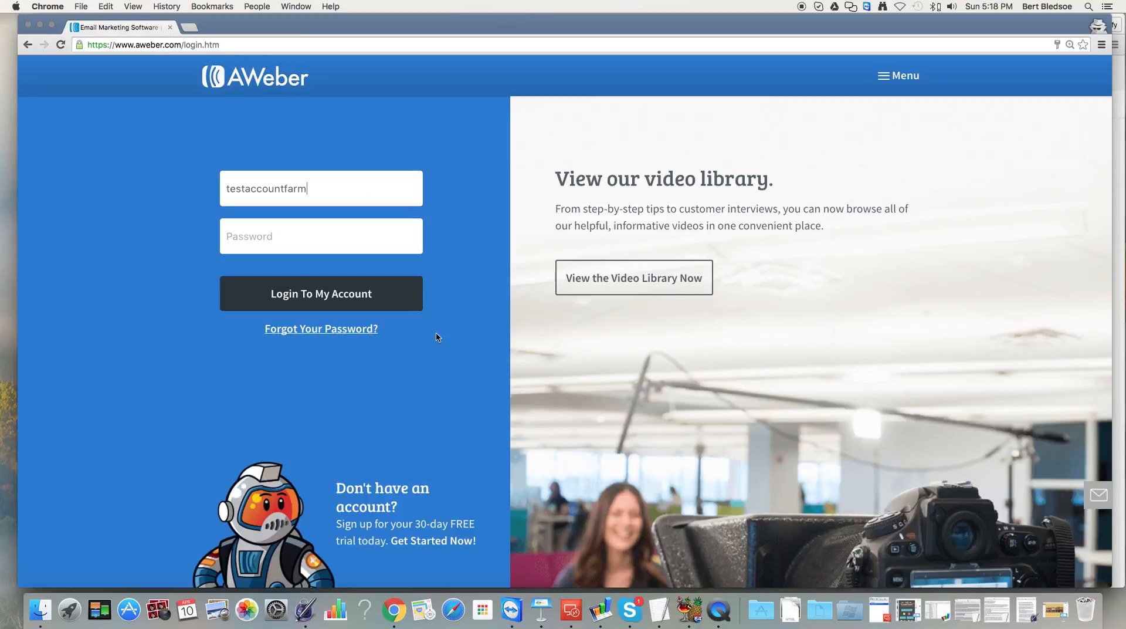
Paste the copied password into the Password field and log in to the AWeber account.
{"action": "left_click", "coordinate": [267, 238]}
{"action": "right_click", "coordinate": [267, 239]}
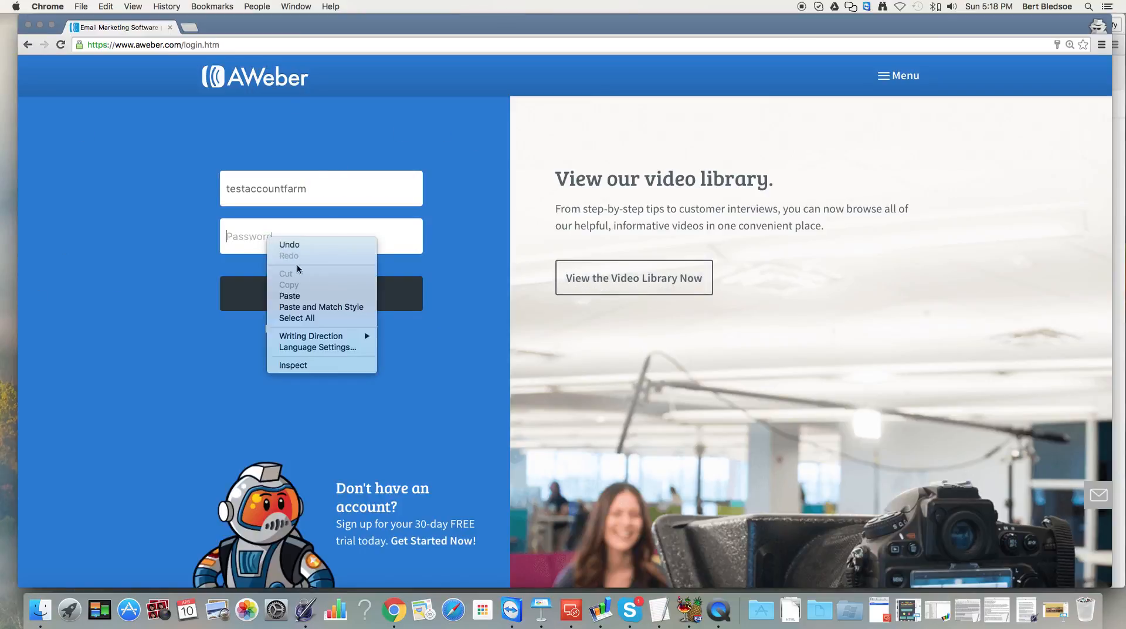
{"action": "left_click", "coordinate": [301, 296]}
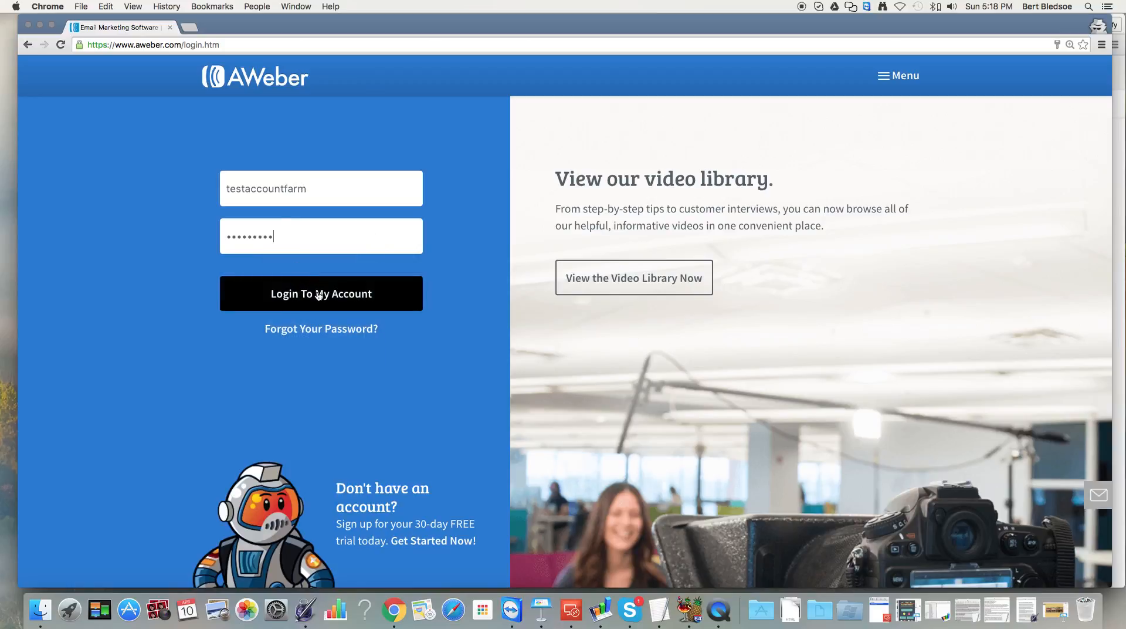
{"action": "left_click", "coordinate": [319, 296]}
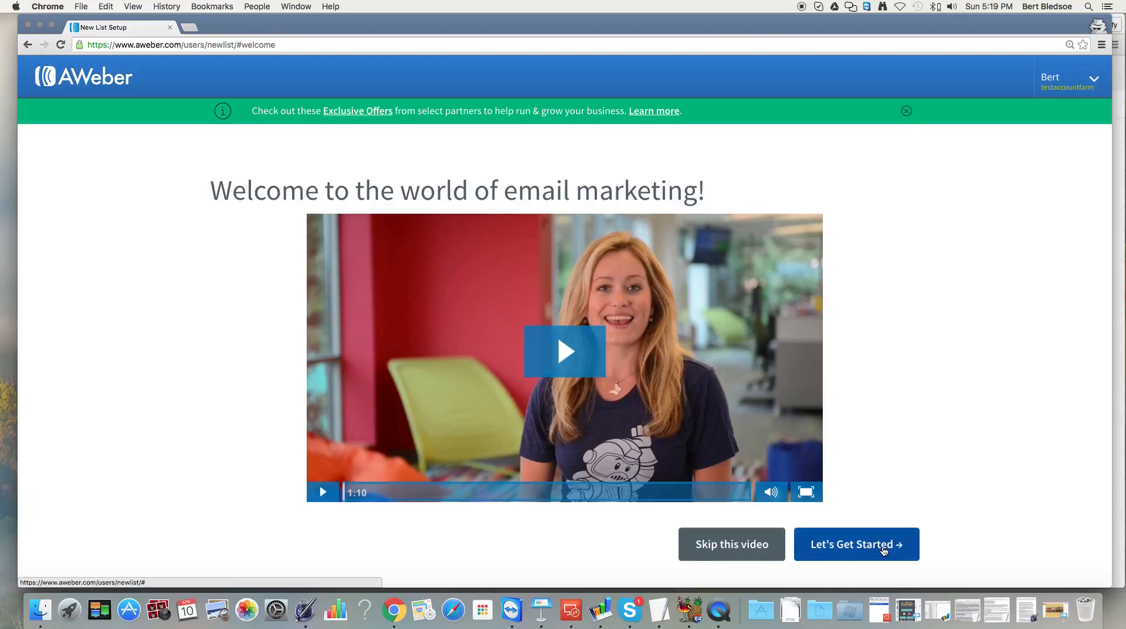
Dismiss the green exclusive offers banner and begin the new list setup with Let's Get Started.
{"action": "scroll", "coordinate": [881, 543], "scroll_direction": "down", "scroll_amount": 3}
{"action": "scroll", "coordinate": [878, 464], "scroll_direction": "up", "scroll_amount": 2}
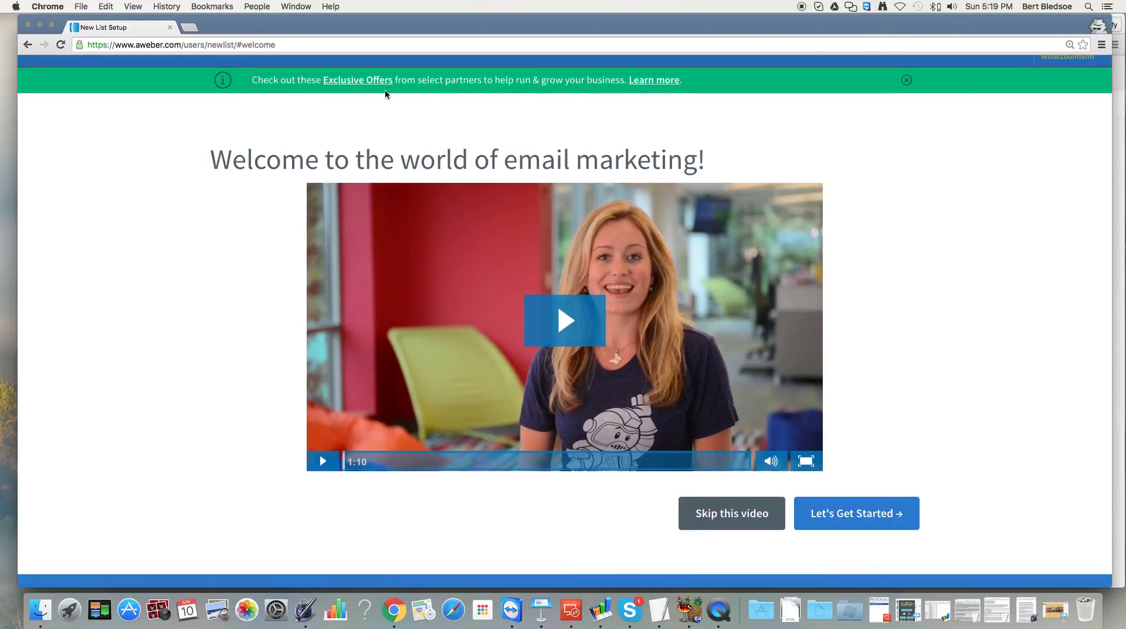
{"action": "left_click", "coordinate": [907, 81]}
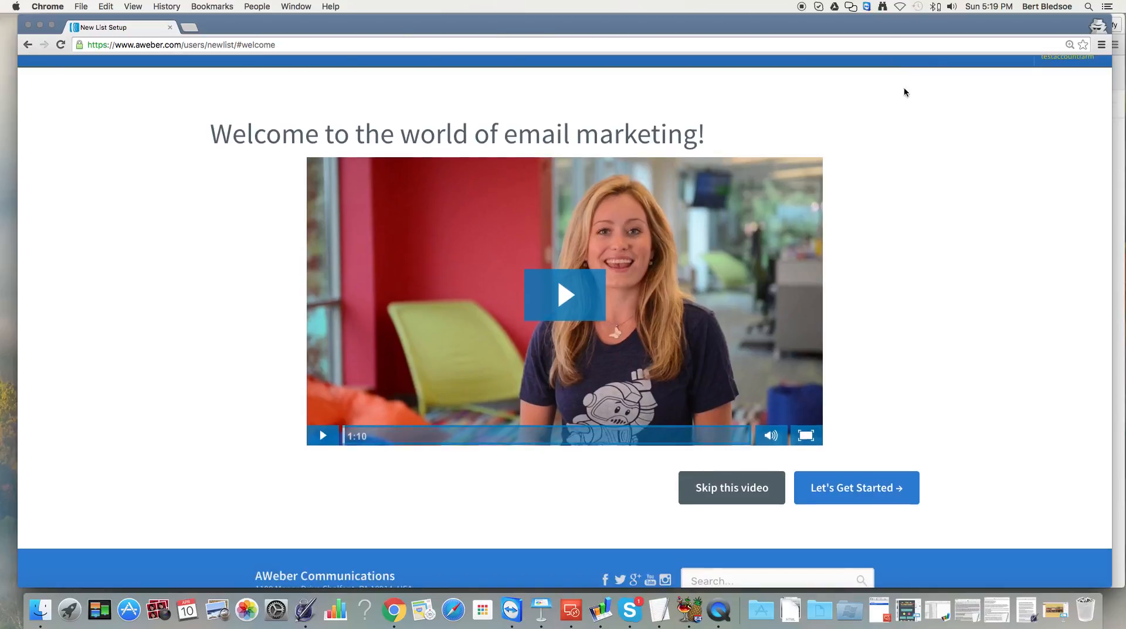
{"action": "scroll", "coordinate": [898, 163], "scroll_direction": "down", "scroll_amount": 3}
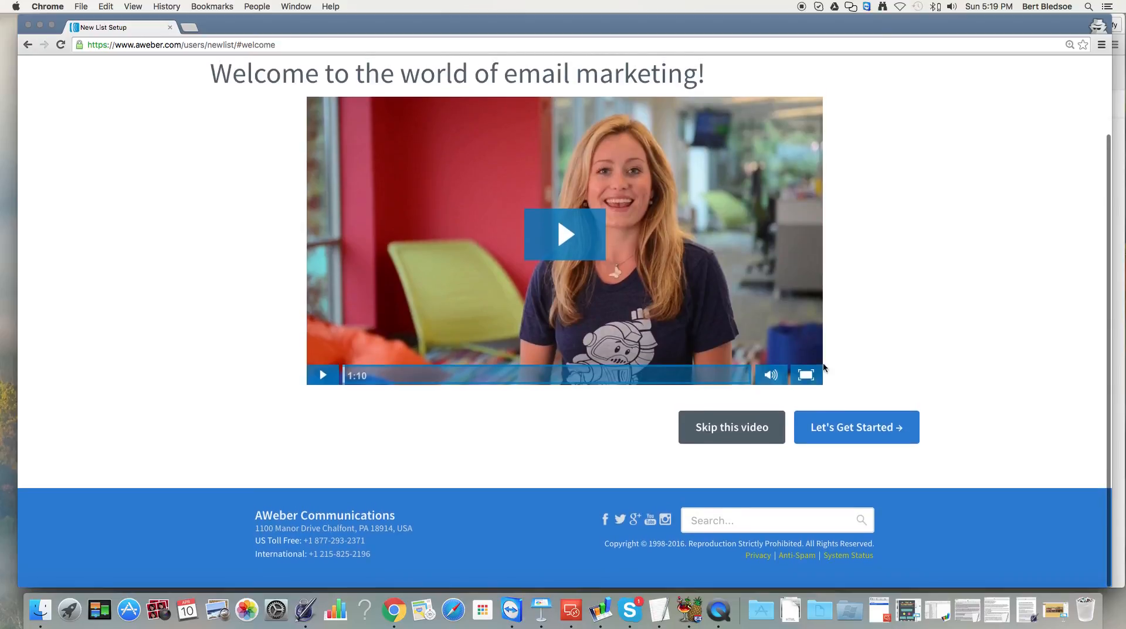
{"action": "left_click", "coordinate": [838, 439]}
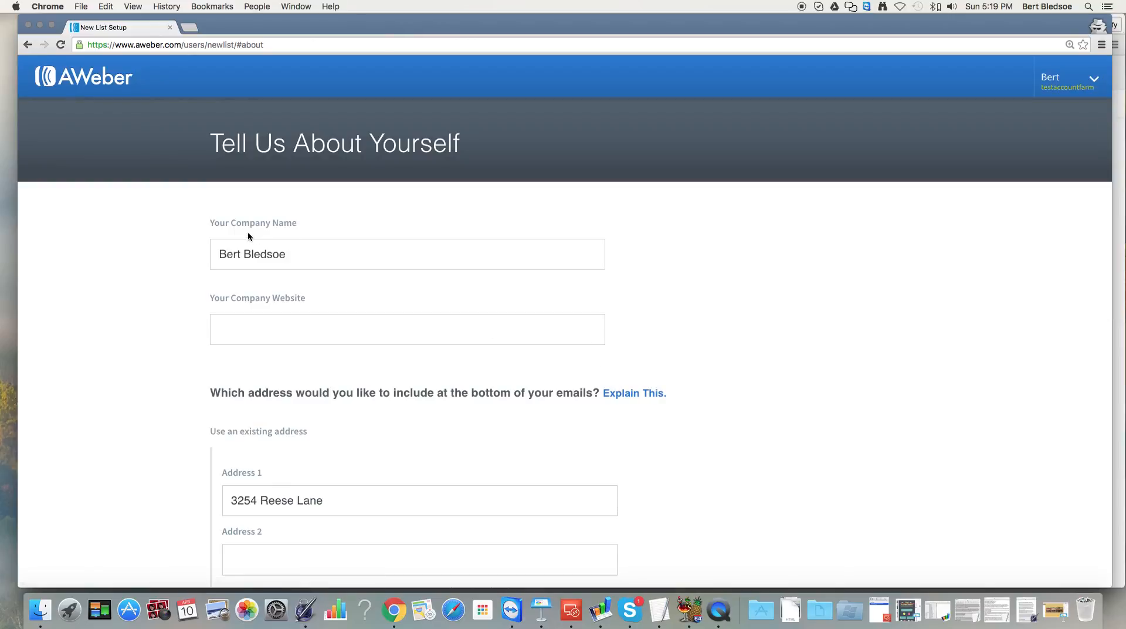
{"action": "left_click", "coordinate": [246, 254]}
{"action": "left_click", "coordinate": [274, 326]}
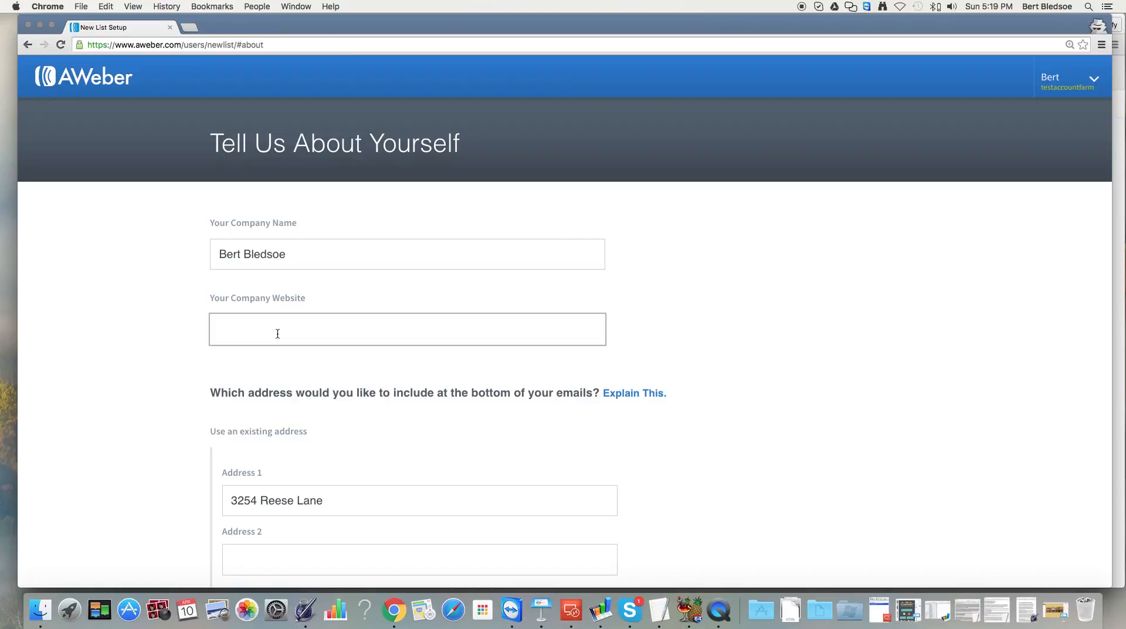
{"action": "type", "text": "http://bertbledsoe.com"}
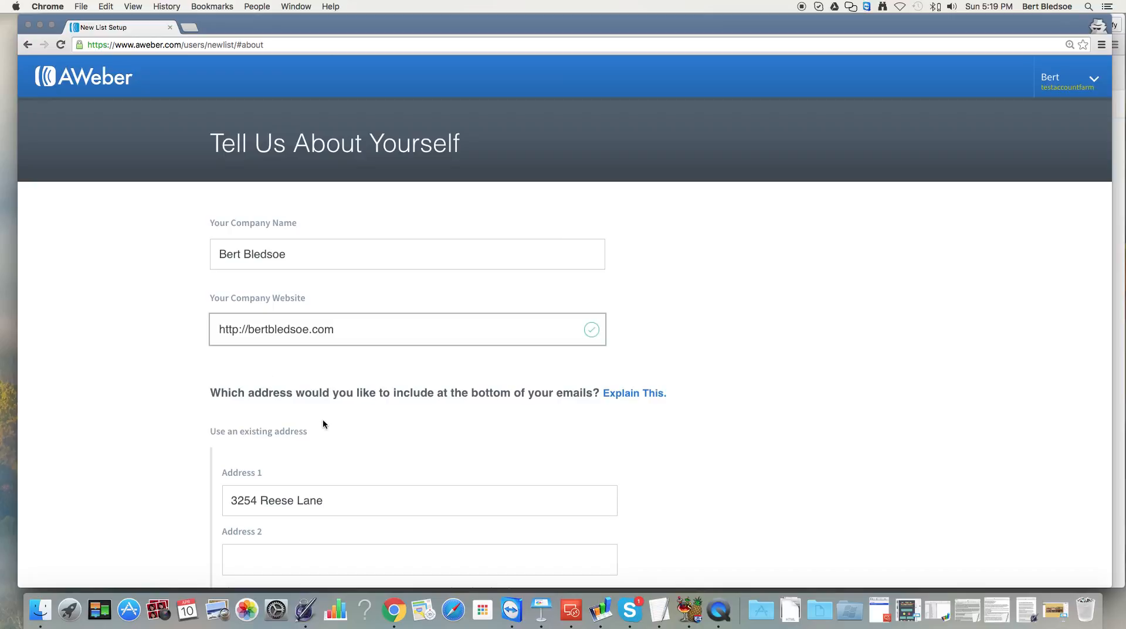
{"action": "scroll", "coordinate": [323, 419], "scroll_direction": "down", "scroll_amount": 3}
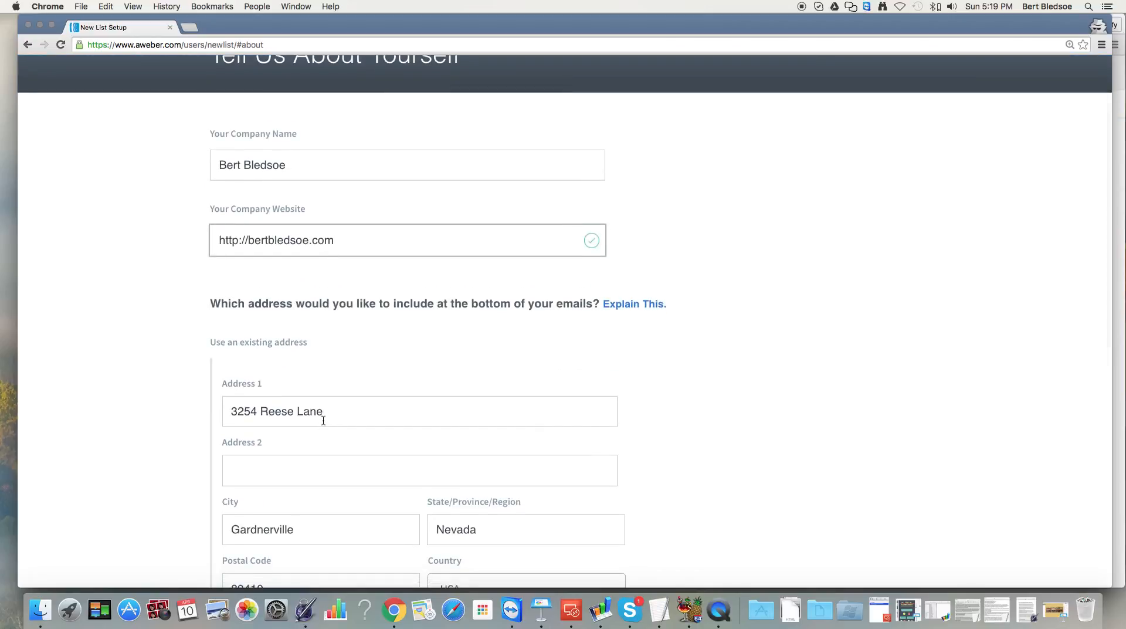
{"action": "scroll", "coordinate": [300, 416], "scroll_direction": "down", "scroll_amount": 1}
{"action": "scroll", "coordinate": [300, 416], "scroll_direction": "down", "scroll_amount": 7}
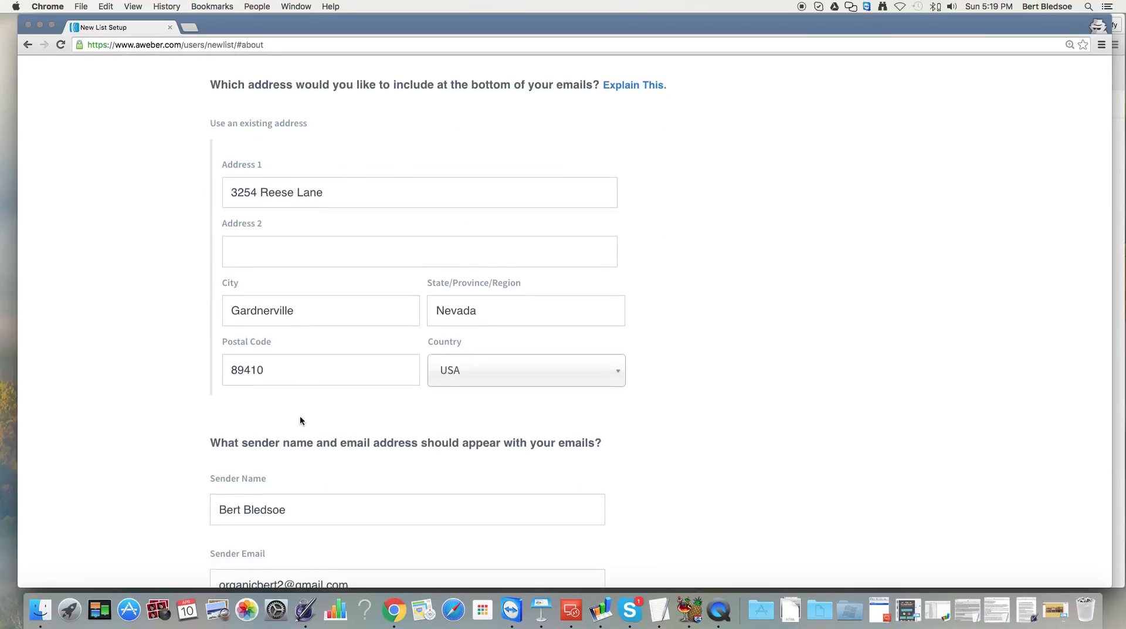
{"action": "scroll", "coordinate": [301, 420], "scroll_direction": "up", "scroll_amount": 1}
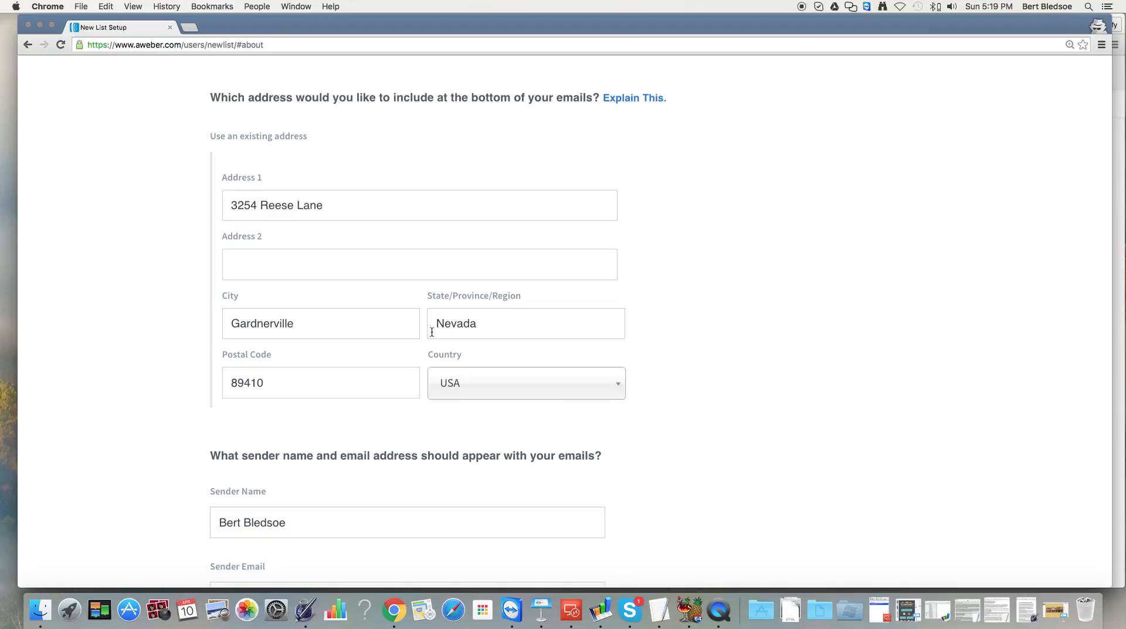
{"action": "scroll", "coordinate": [432, 333], "scroll_direction": "down", "scroll_amount": 3}
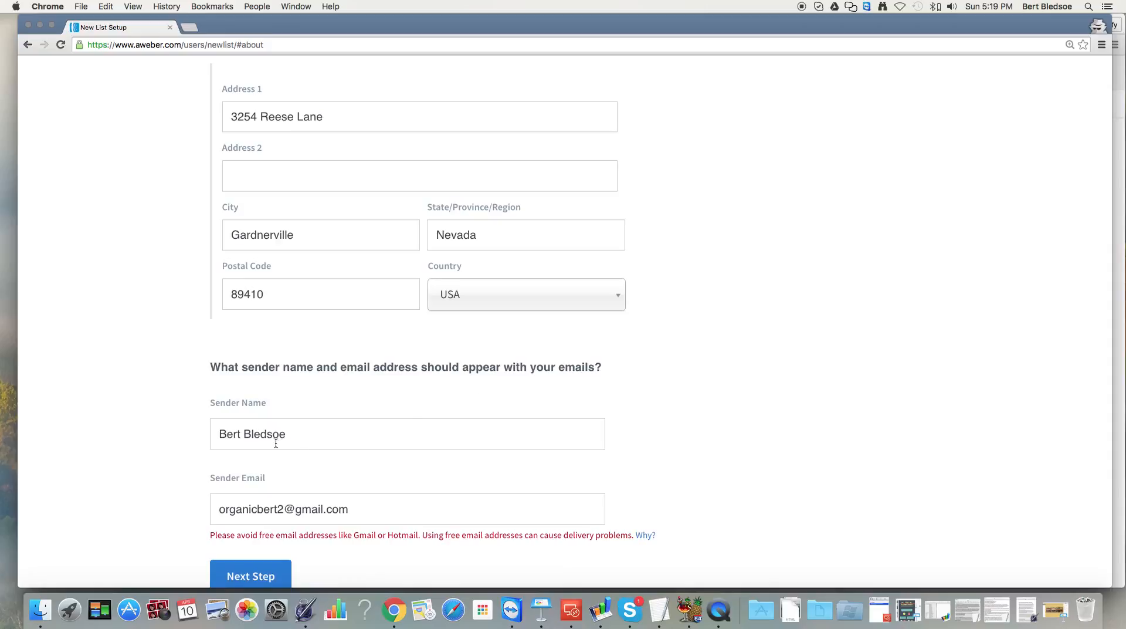
Review the pre-filled Sender Name and select the whole Sender Email address.
{"action": "left_click", "coordinate": [243, 433]}
{"action": "left_click_drag", "start_coordinate": [309, 435], "coordinate": [194, 428]}
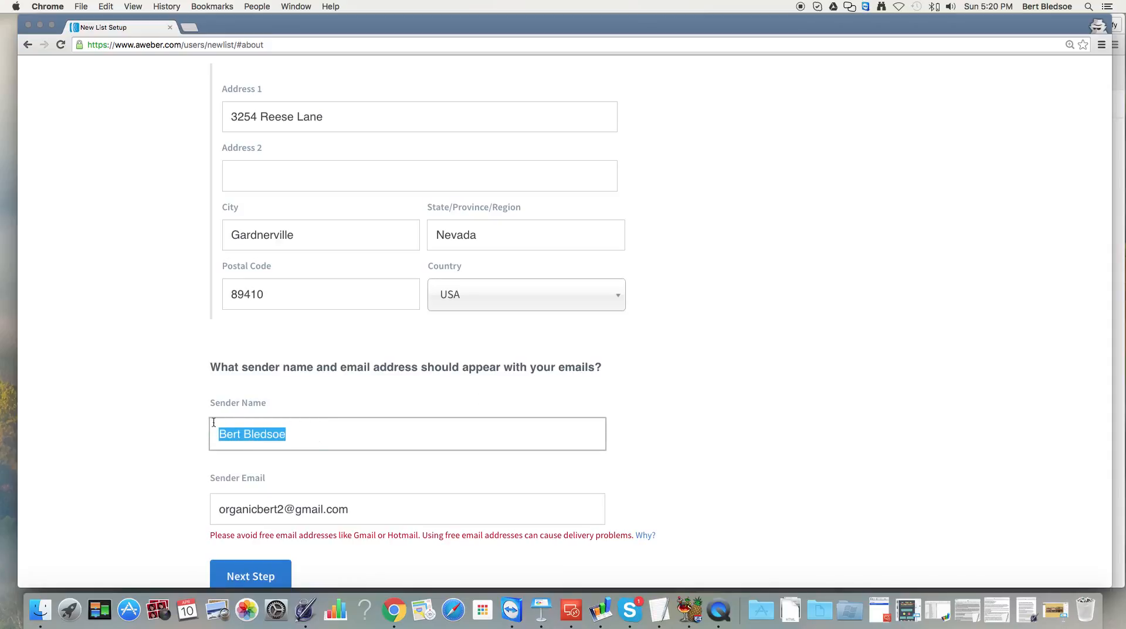
{"action": "left_click", "coordinate": [376, 433]}
{"action": "scroll", "coordinate": [263, 423], "scroll_direction": "up", "scroll_amount": 1}
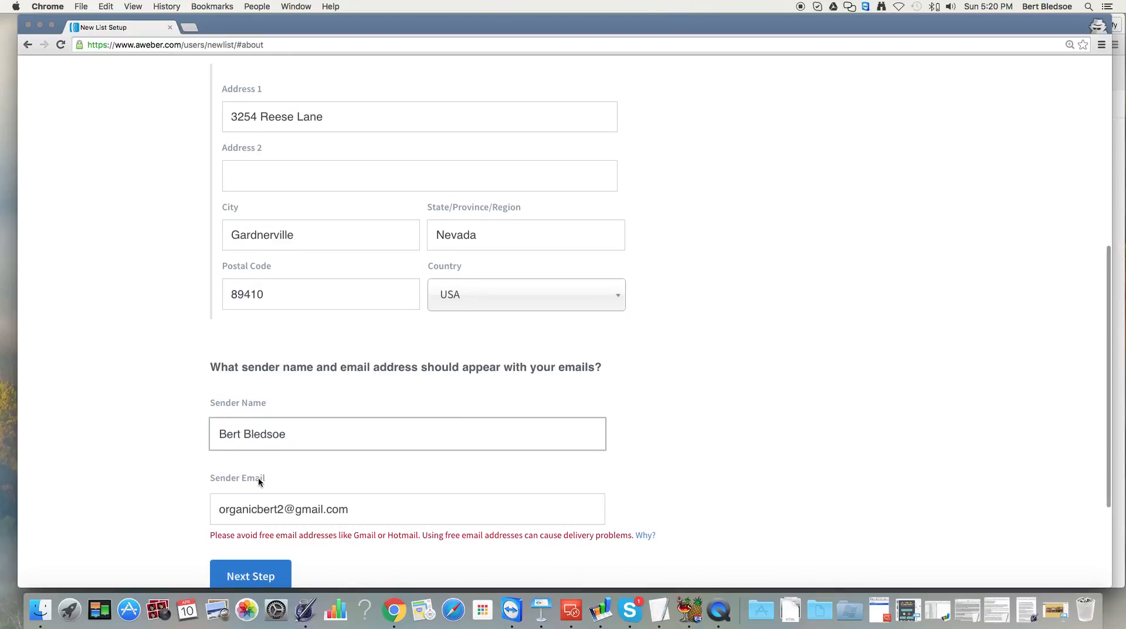
{"action": "scroll", "coordinate": [258, 476], "scroll_direction": "down", "scroll_amount": 1}
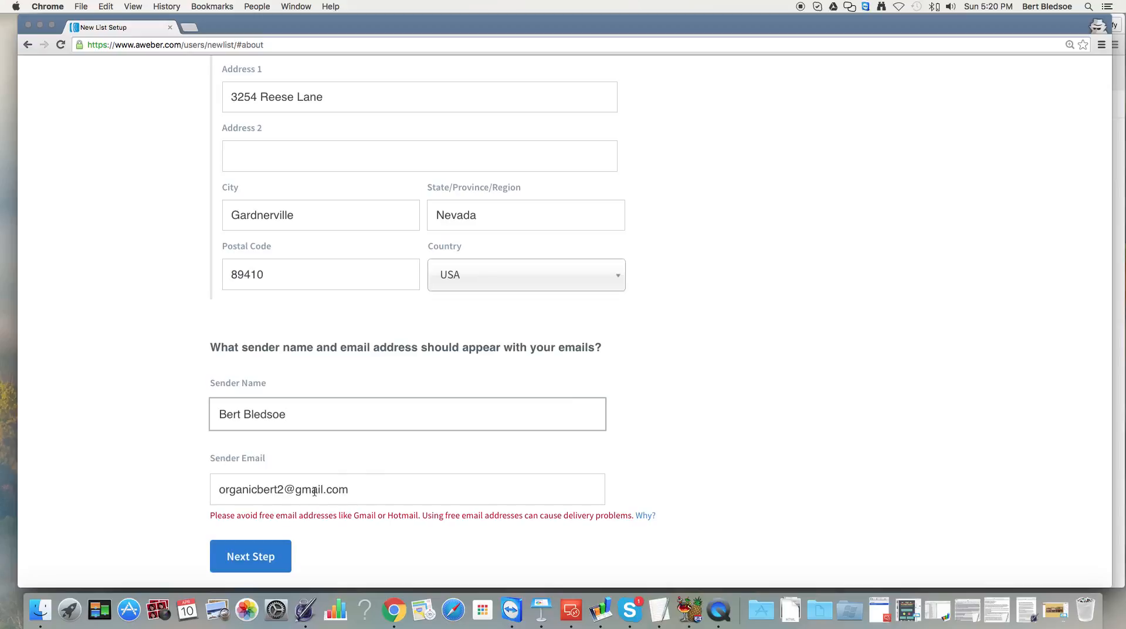
{"action": "left_click_drag", "start_coordinate": [381, 489], "coordinate": [182, 480]}
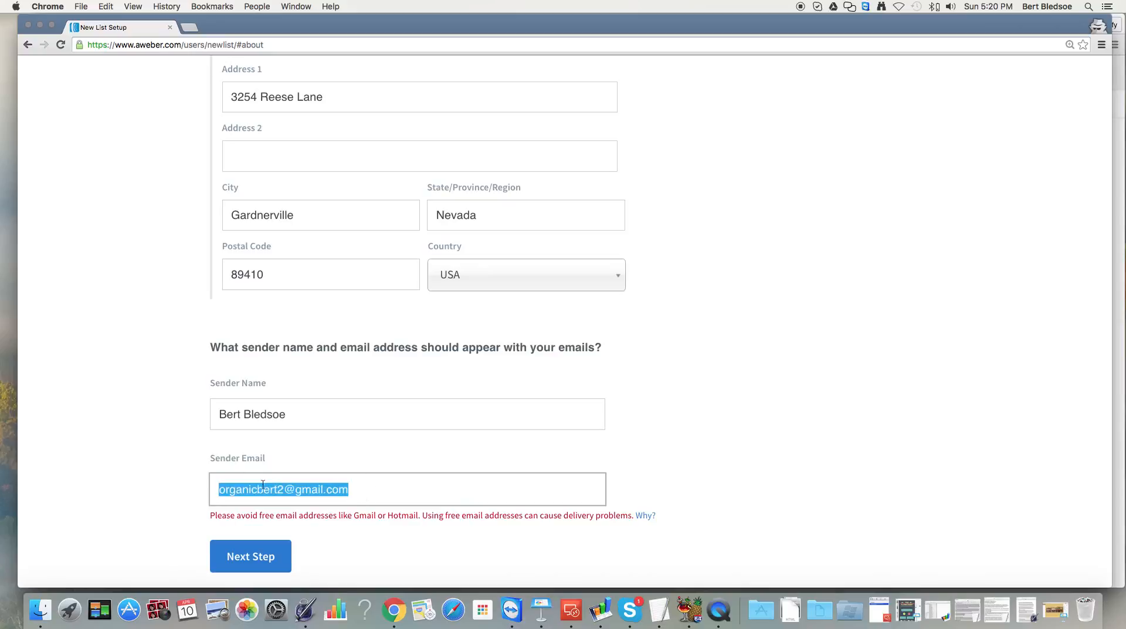
{"action": "left_click", "coordinate": [362, 491]}
{"action": "left_click_drag", "start_coordinate": [362, 491], "coordinate": [211, 487]}
{"action": "left_click", "coordinate": [275, 489]}
{"action": "left_click_drag", "start_coordinate": [363, 489], "coordinate": [205, 488]}
{"action": "left_click", "coordinate": [306, 498]}
{"action": "left_click_drag", "start_coordinate": [293, 497], "coordinate": [194, 487]}
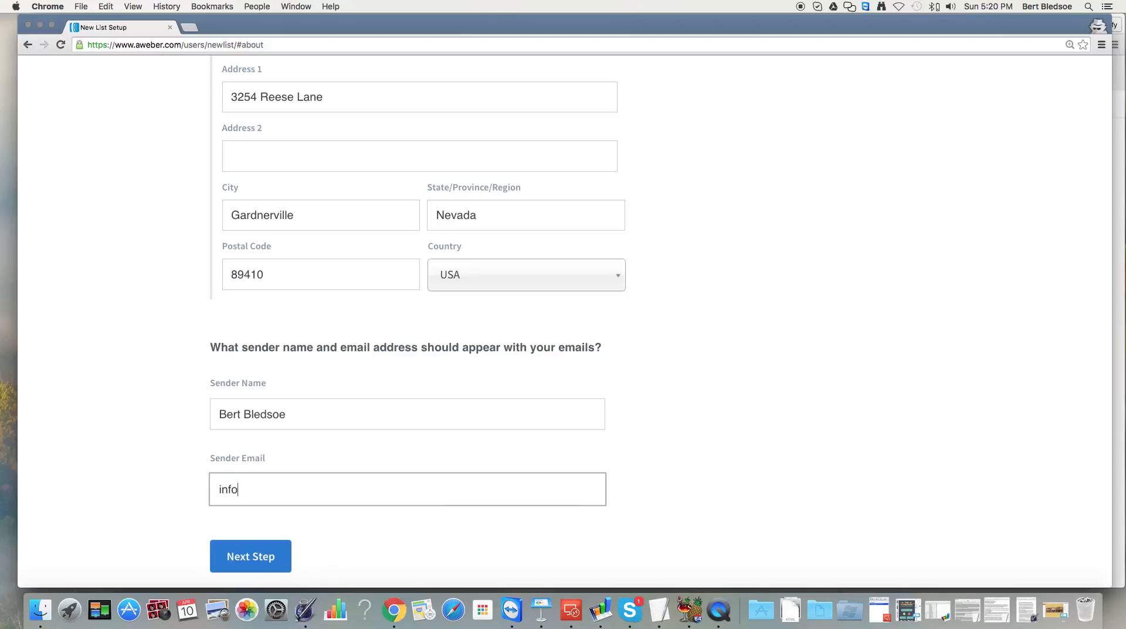
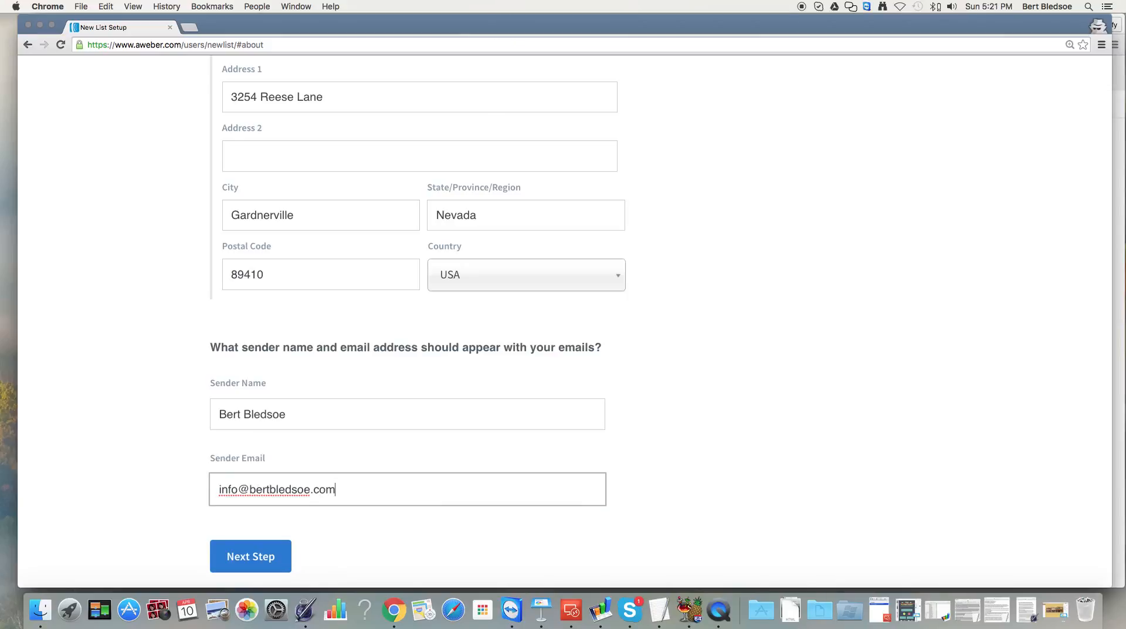
Check the new sender address and continue to the Let's Create Your List page.
{"action": "left_click_drag", "start_coordinate": [250, 489], "coordinate": [310, 492]}
{"action": "left_click", "coordinate": [345, 488]}
{"action": "left_click_drag", "start_coordinate": [249, 490], "coordinate": [306, 490]}
{"action": "left_click_drag", "start_coordinate": [238, 490], "coordinate": [206, 489]}
{"action": "left_click_drag", "start_coordinate": [218, 490], "coordinate": [379, 502]}
{"action": "scroll", "coordinate": [379, 501], "scroll_direction": "down", "scroll_amount": 1}
{"action": "left_click", "coordinate": [378, 501]}
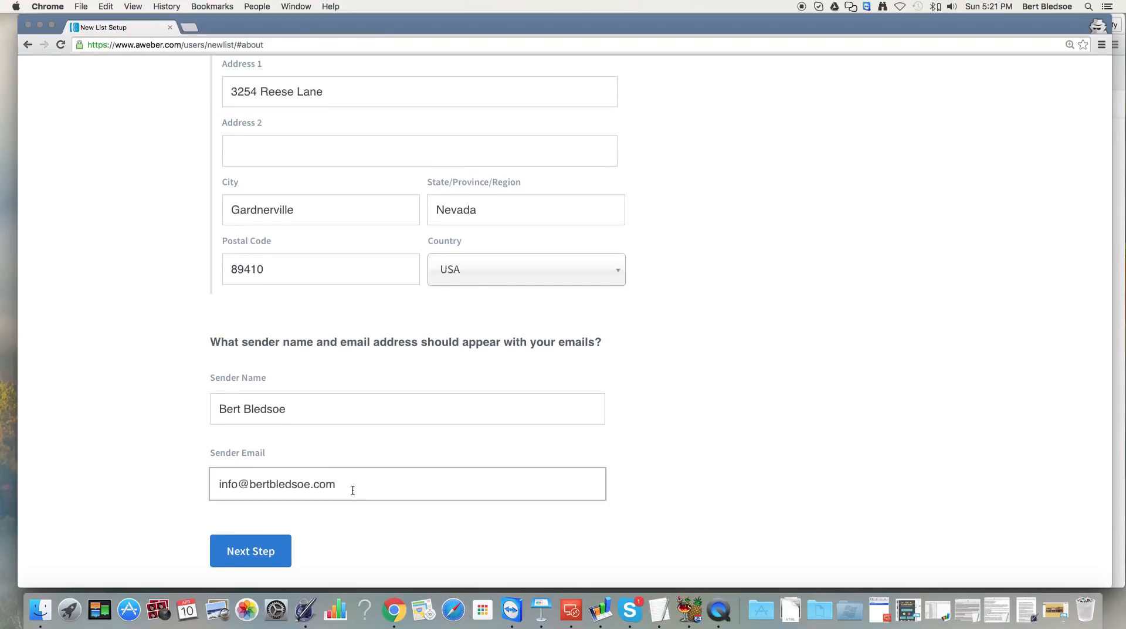
{"action": "scroll", "coordinate": [383, 455], "scroll_direction": "down", "scroll_amount": 3}
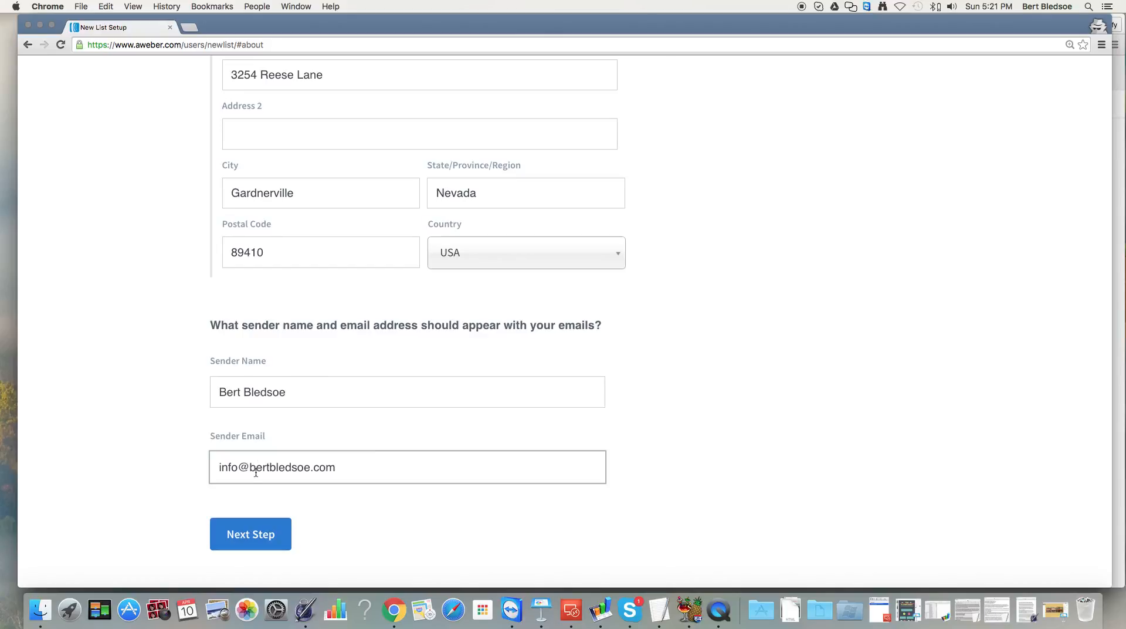
{"action": "left_click", "coordinate": [264, 547]}
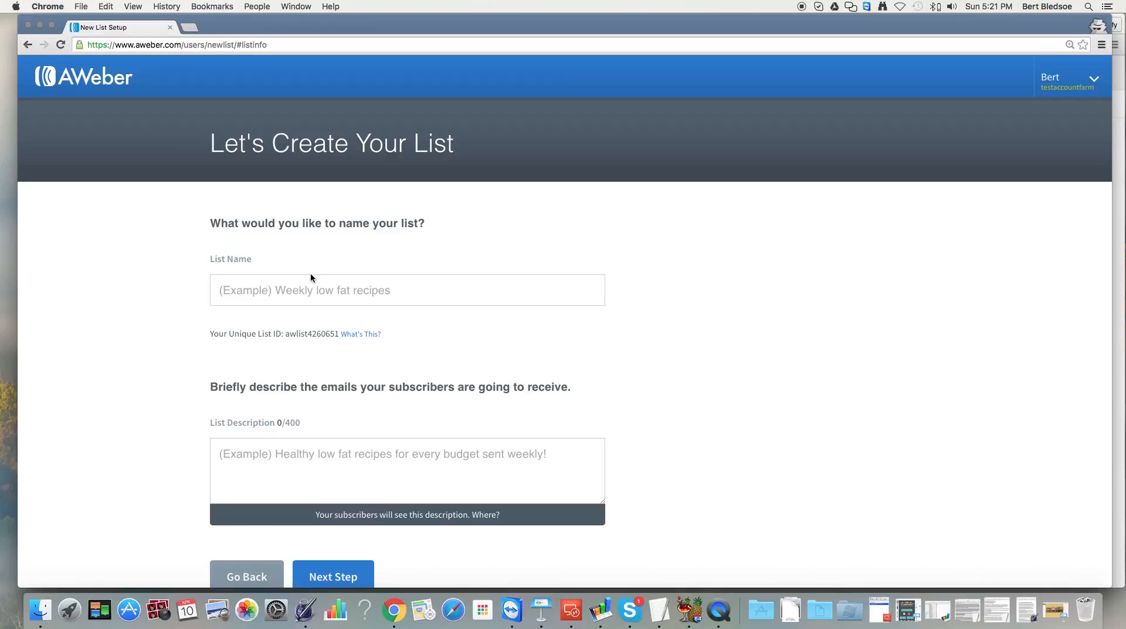
Name the new list 'Test List' and look over its unique list ID.
{"action": "left_click", "coordinate": [272, 292]}
{"action": "type", "text": "Test LIst"}
{"action": "key", "text": "BackSpace"}
{"action": "key", "text": "BackSpace"}
{"action": "key", "text": "BackSpace"}
{"action": "type", "text": "ist"}
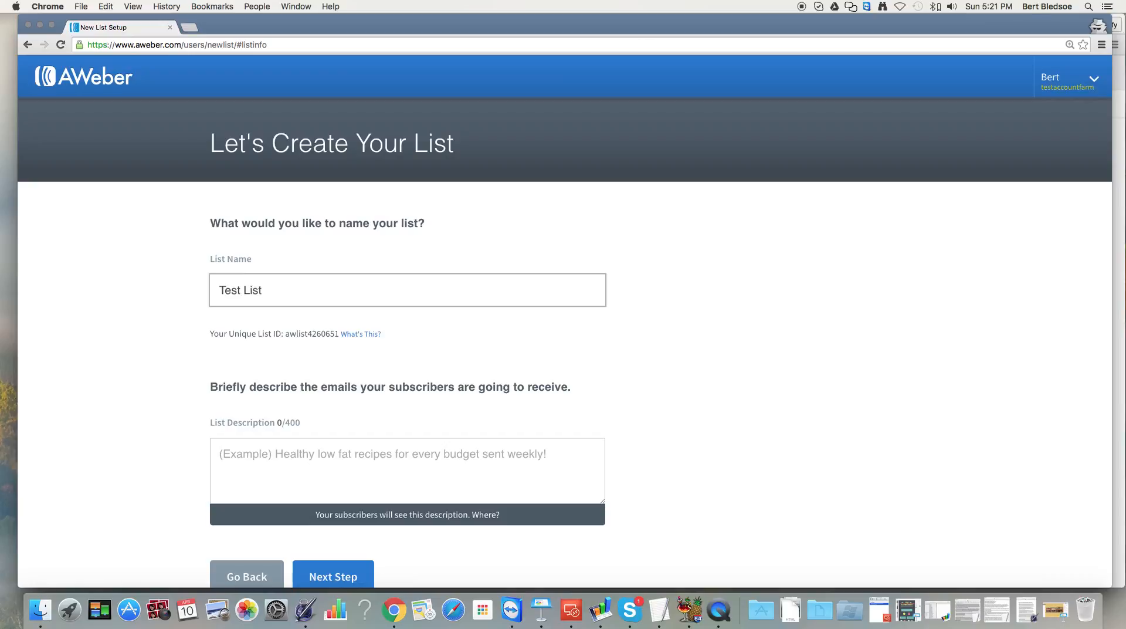
{"action": "left_click_drag", "start_coordinate": [284, 333], "coordinate": [337, 332]}
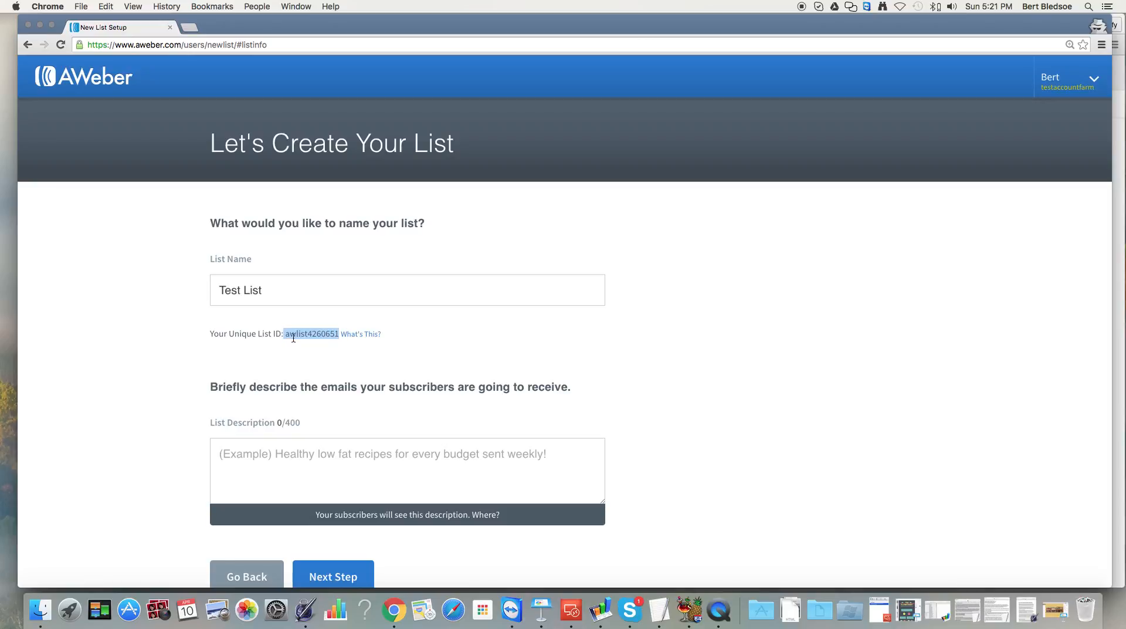
{"action": "left_click", "coordinate": [330, 341]}
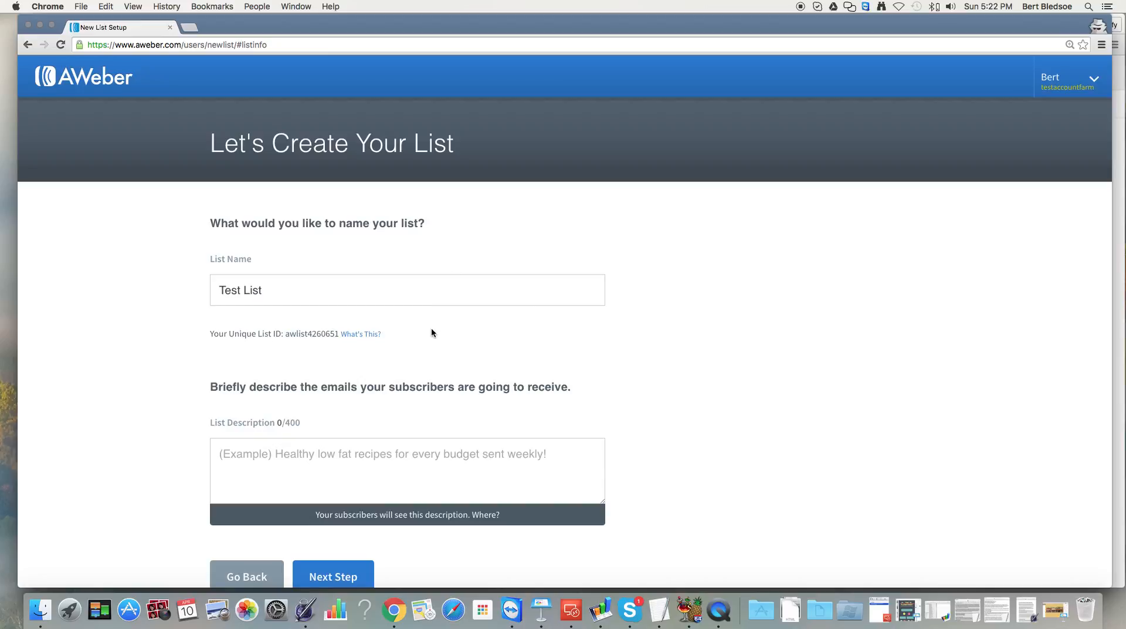
Enter the description 'Valuable Marketing Tips Sent Directly To YOU.' and continue to the next setup step.
{"action": "scroll", "coordinate": [431, 333], "scroll_direction": "down", "scroll_amount": 1}
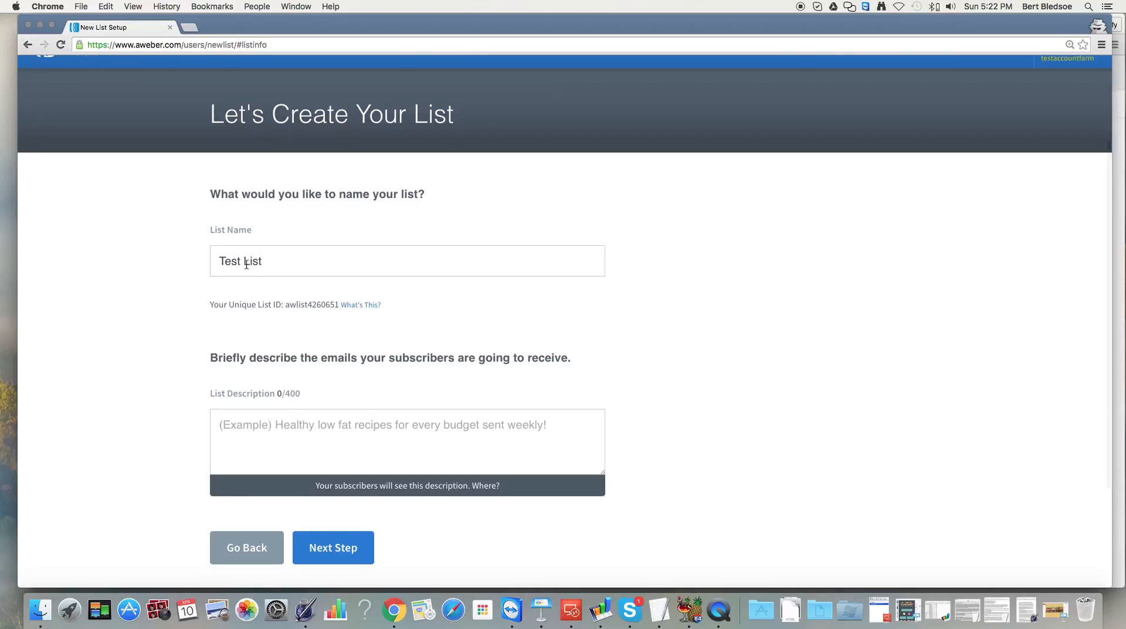
{"action": "scroll", "coordinate": [228, 381], "scroll_direction": "up", "scroll_amount": 1}
{"action": "scroll", "coordinate": [233, 386], "scroll_direction": "down", "scroll_amount": 3}
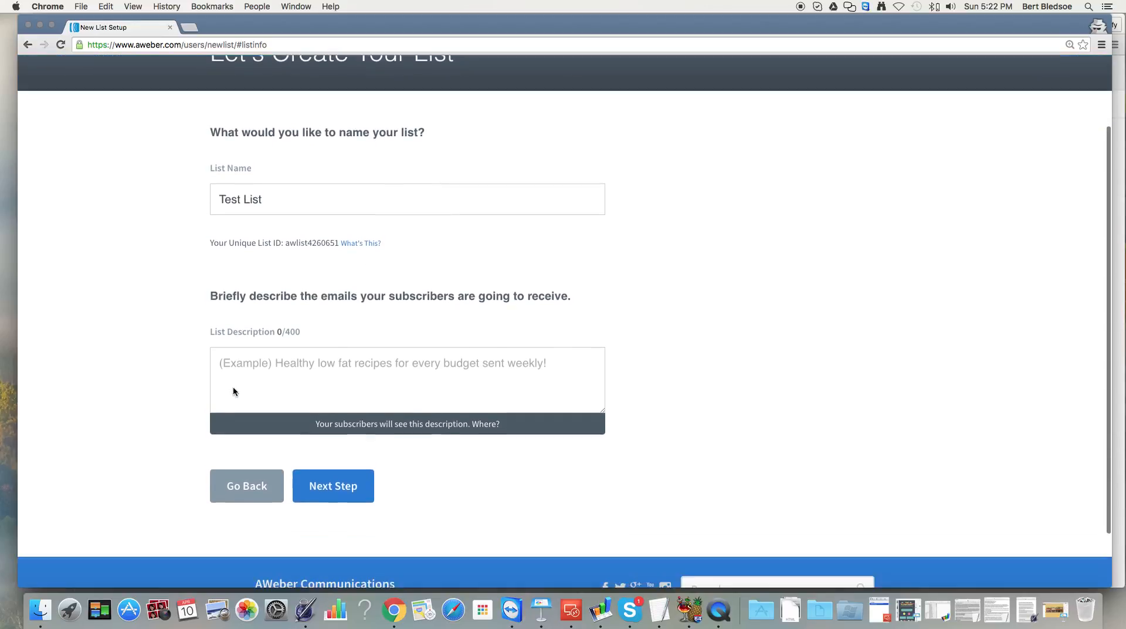
{"action": "left_click", "coordinate": [237, 356]}
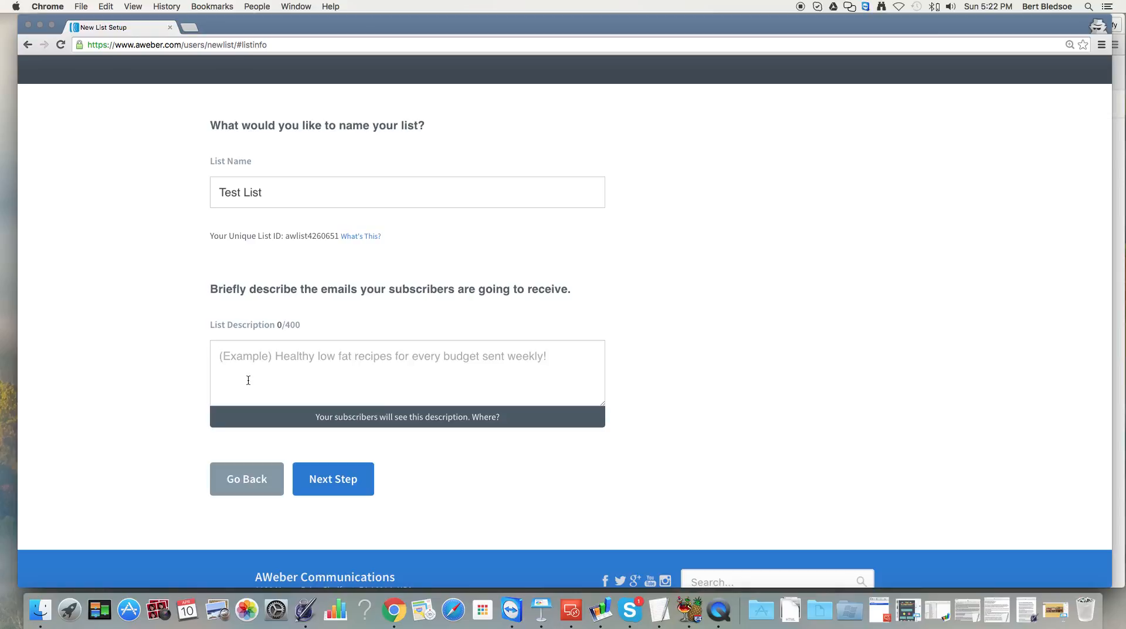
{"action": "type", "text": "Marke"}
{"action": "key", "text": "BackSpace"}
{"action": "type", "text": "eting"}
{"action": "key", "text": "BackSpace"}
{"action": "key", "text": "BackSpace"}
{"action": "key", "text": "BackSpace"}
{"action": "key", "text": "BackSpace"}
{"action": "key", "text": "BackSpace"}
{"action": "key", "text": "BackSpace"}
{"action": "key", "text": "BackSpace"}
{"action": "key", "text": "BackSpace"}
{"action": "key", "text": "BackSpace"}
{"action": "type", "text": "Valuable MAr"}
{"action": "key", "text": "BackSpace"}
{"action": "key", "text": "BackSpace"}
{"action": "type", "text": "arketing Tips Sent Dire"}
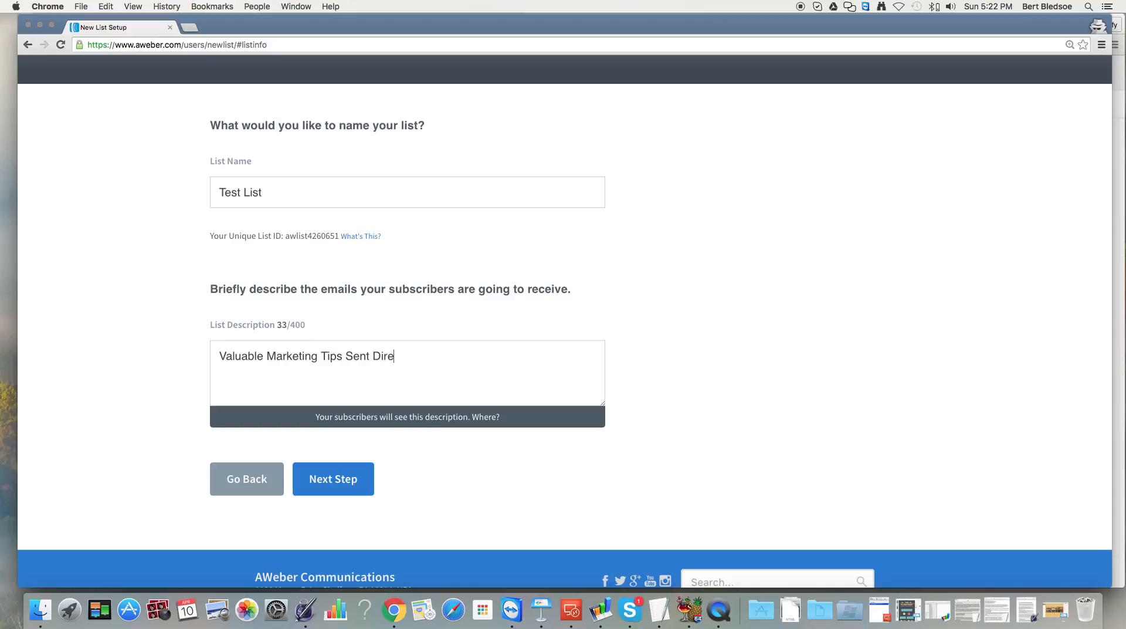
{"action": "type", "text": "ctly To YOU."}
{"action": "left_click", "coordinate": [332, 490]}
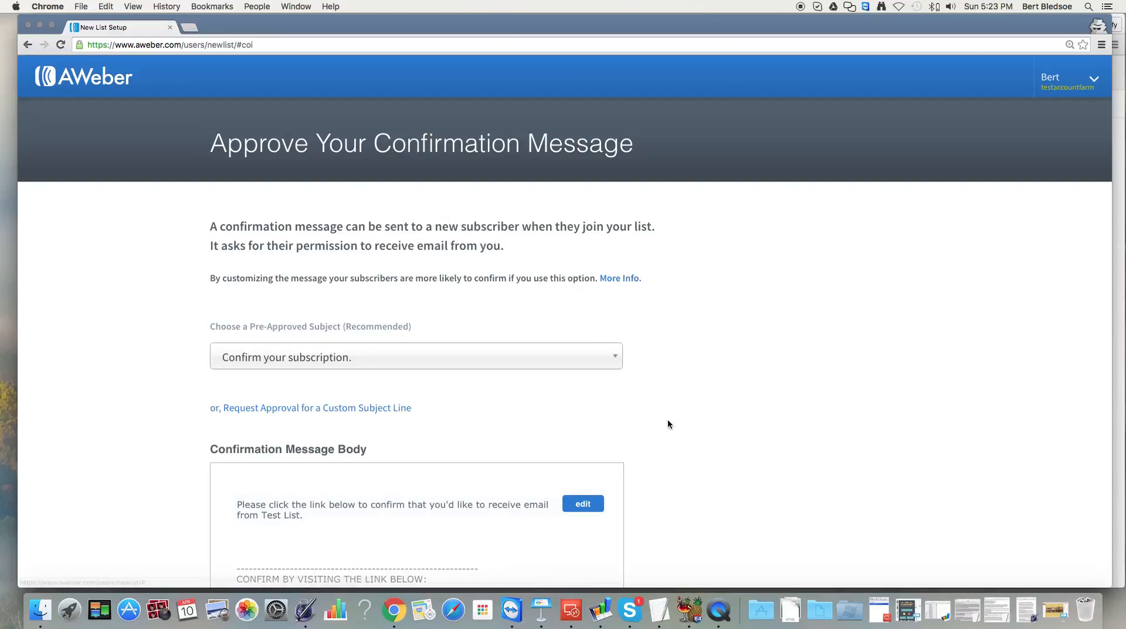
Review the 'Confirm your subscription.' message and approve it to create Test List.
{"action": "scroll", "coordinate": [667, 420], "scroll_direction": "down", "scroll_amount": 2}
{"action": "scroll", "coordinate": [667, 423], "scroll_direction": "down", "scroll_amount": 5}
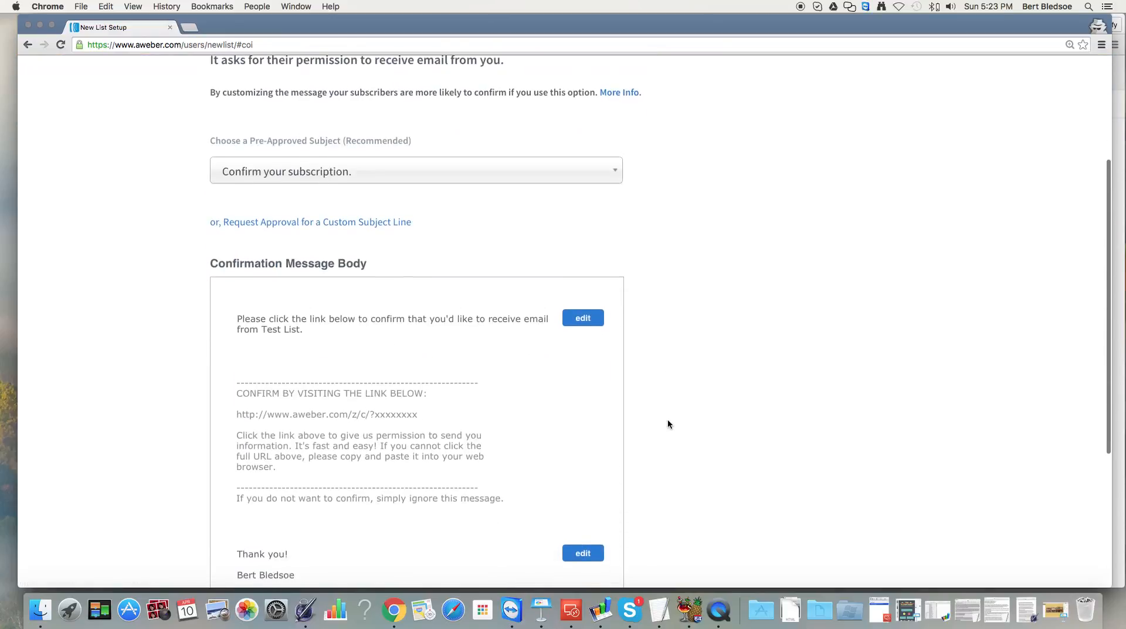
{"action": "scroll", "coordinate": [667, 423], "scroll_direction": "down", "scroll_amount": 5}
{"action": "scroll", "coordinate": [667, 421], "scroll_direction": "up", "scroll_amount": 5}
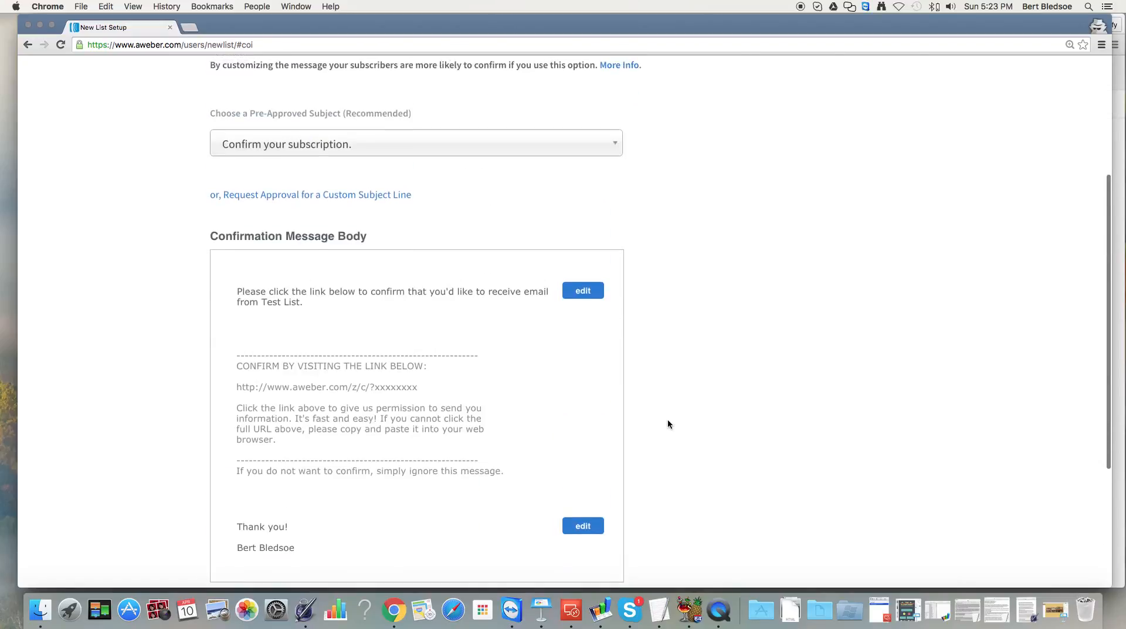
{"action": "scroll", "coordinate": [668, 418], "scroll_direction": "down", "scroll_amount": 5}
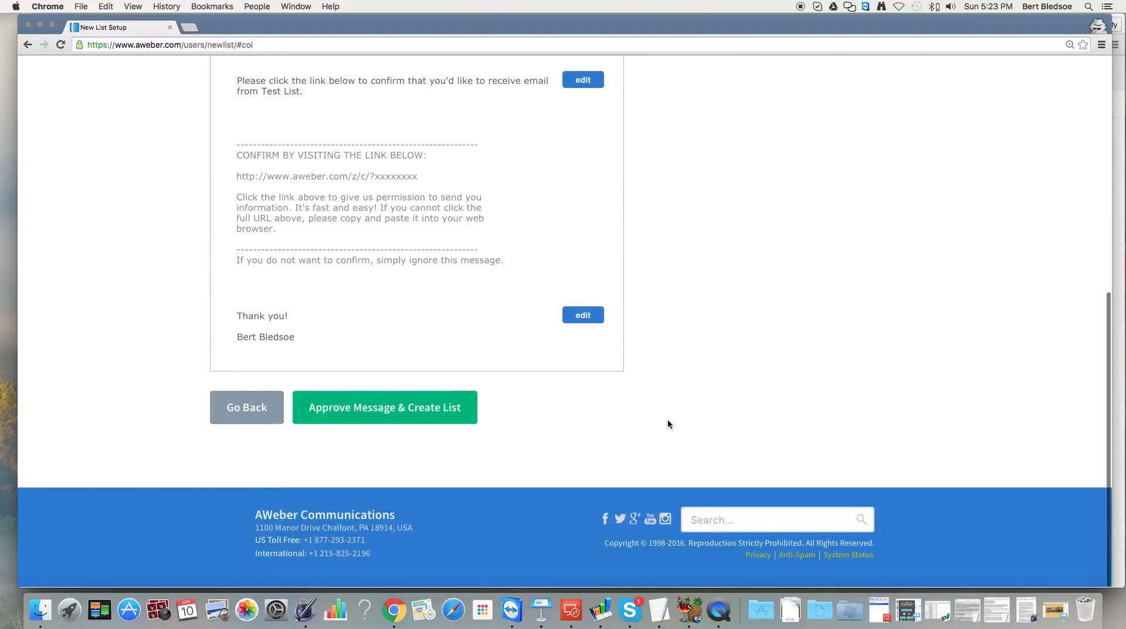
{"action": "left_click", "coordinate": [365, 419]}
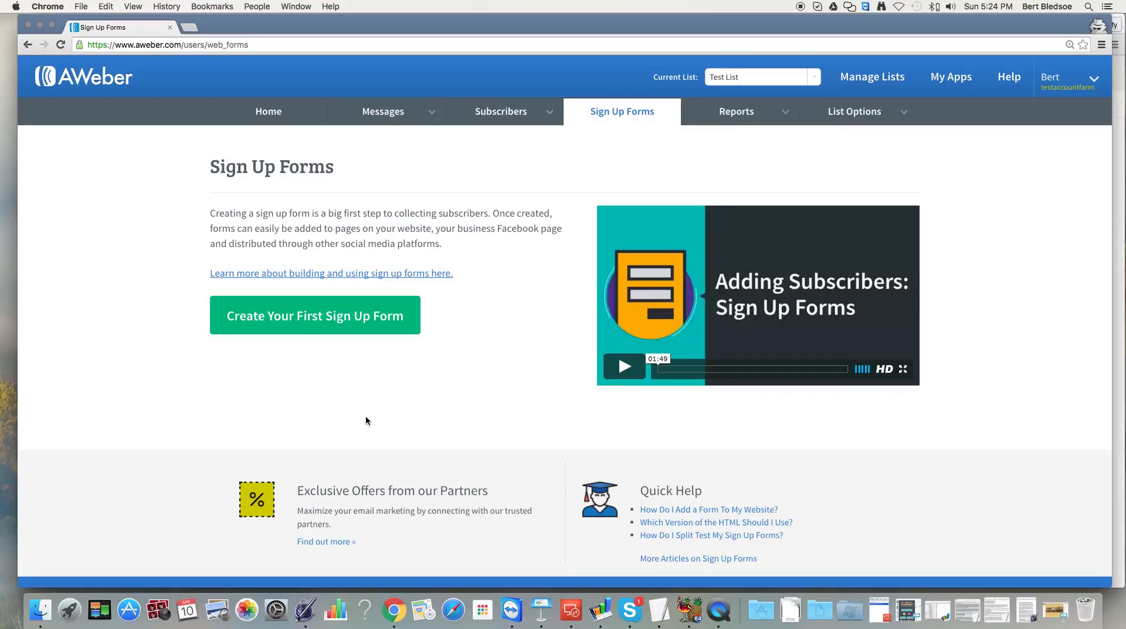
Go to the Password section of My Account from the account menu.
{"action": "left_click", "coordinate": [1054, 78]}
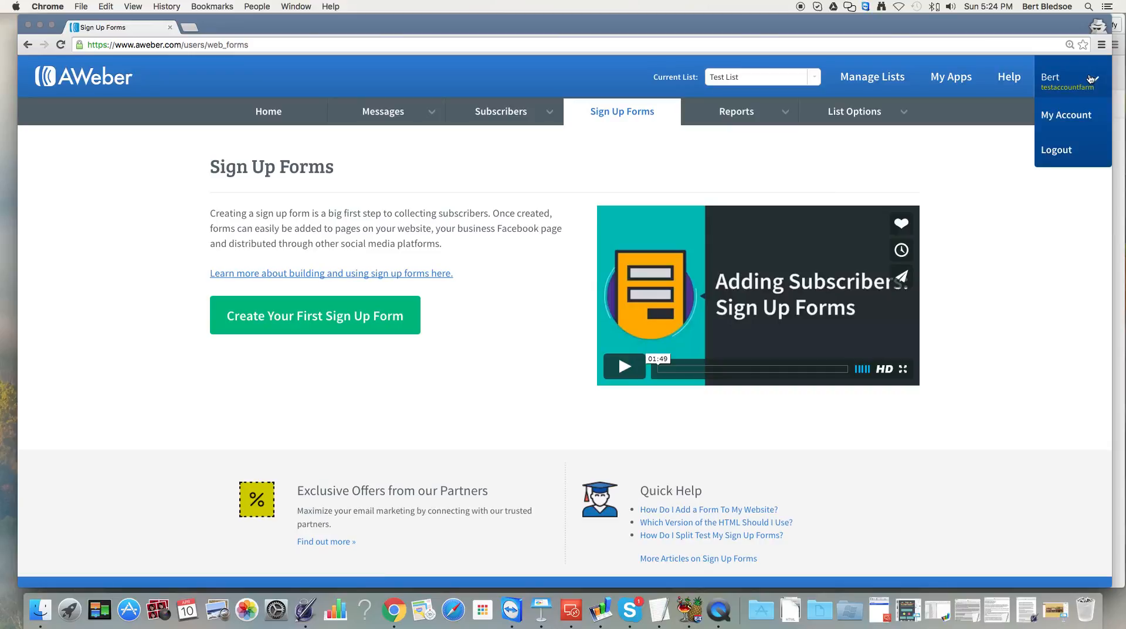
{"action": "left_click", "coordinate": [1055, 124]}
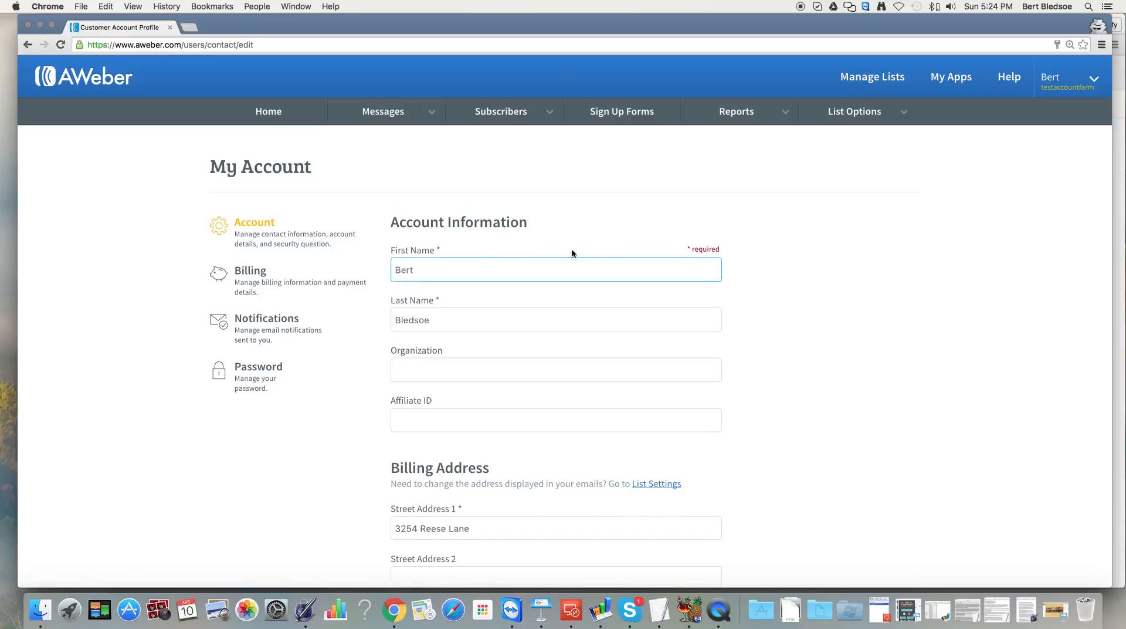
{"action": "left_click", "coordinate": [260, 379]}
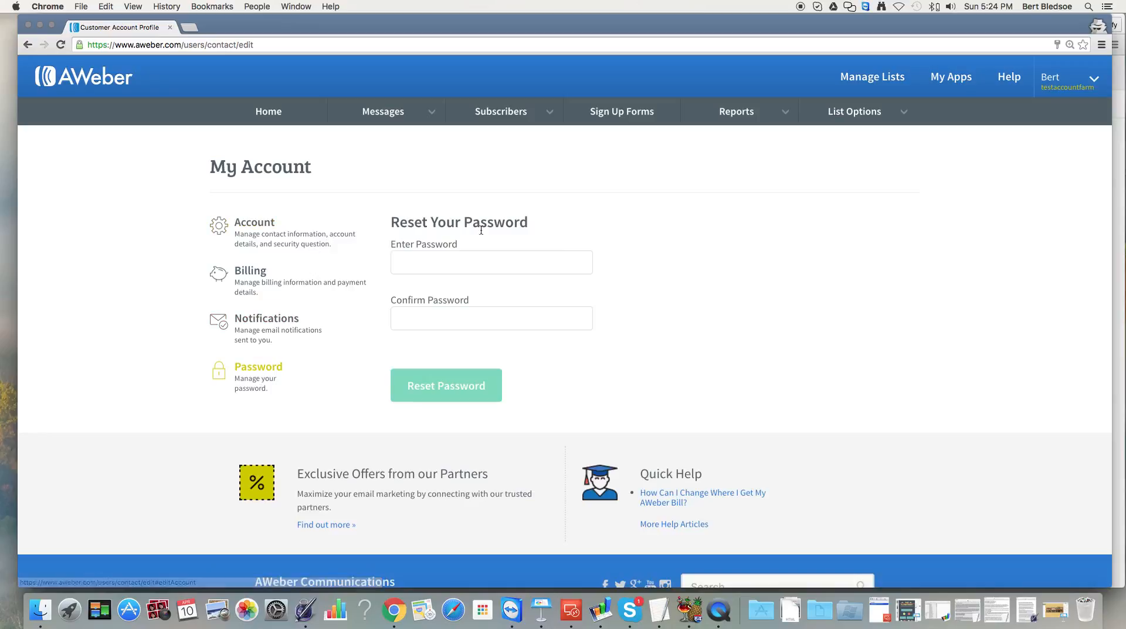
Enter and confirm a new account password, then save it with Reset Password.
{"action": "left_click", "coordinate": [465, 266]}
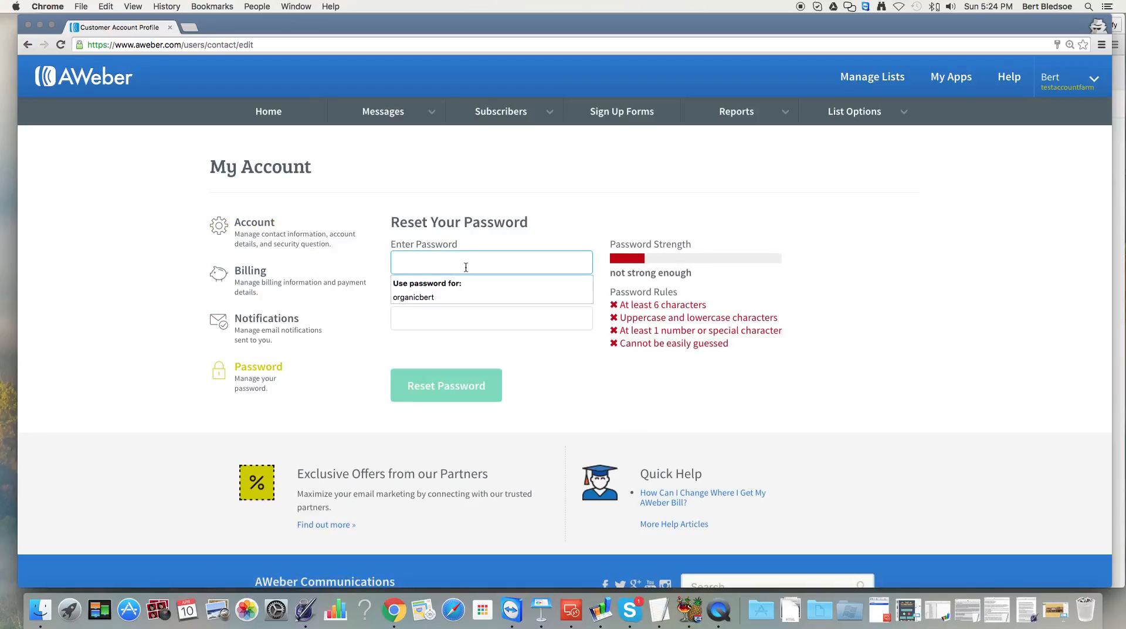
{"action": "type", "text": "•••••••"}
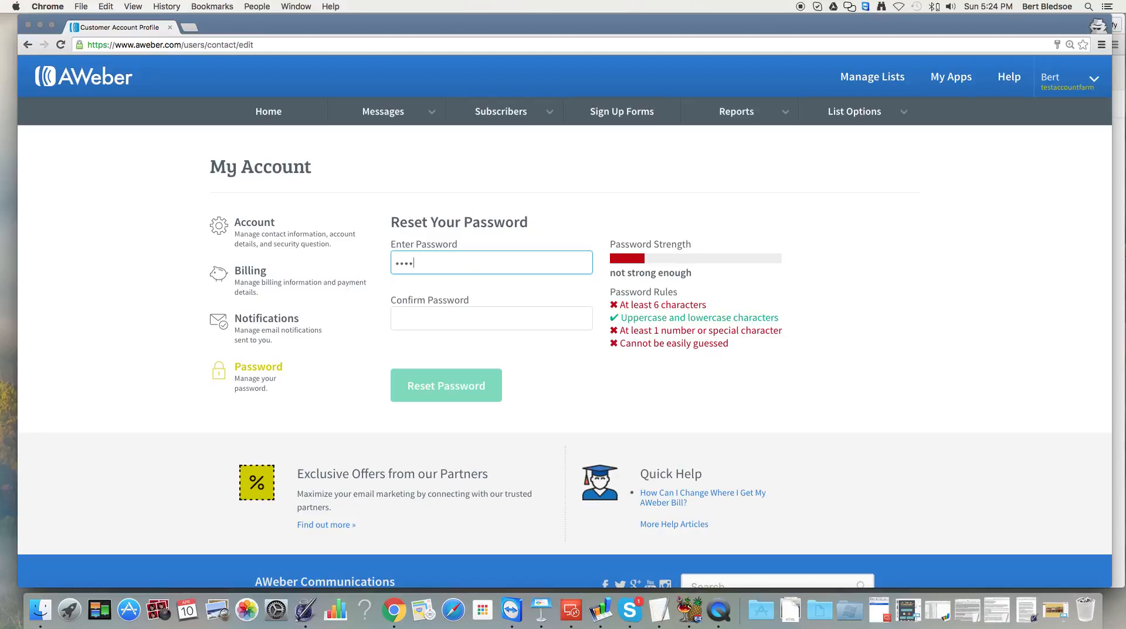
{"action": "type", "text": "•"}
{"action": "key", "text": "Tab"}
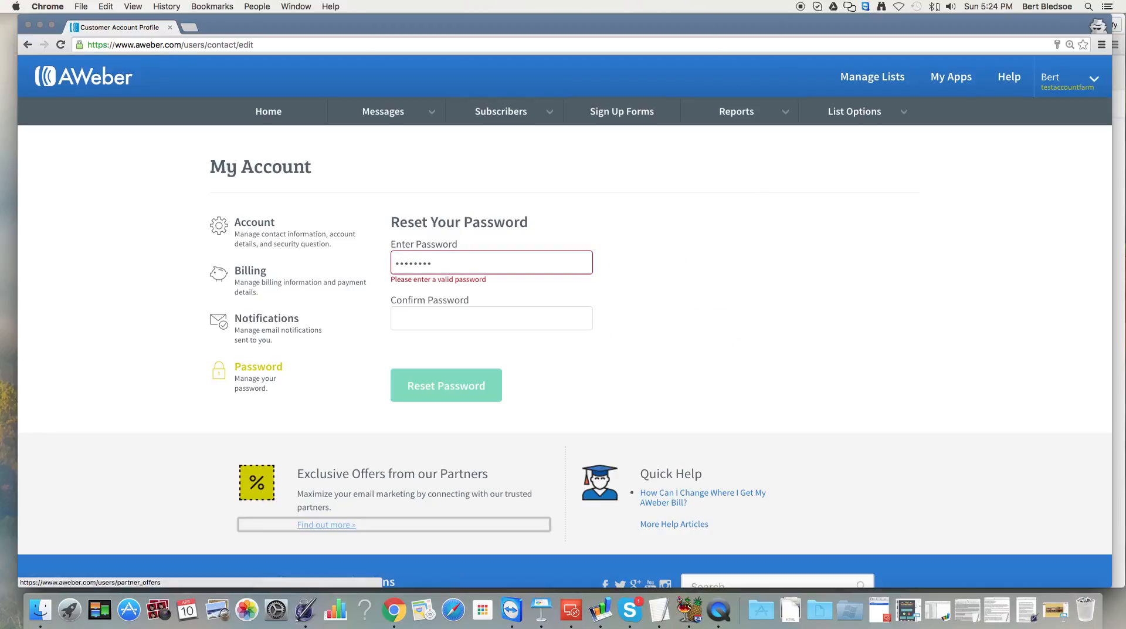
{"action": "left_click", "coordinate": [457, 324]}
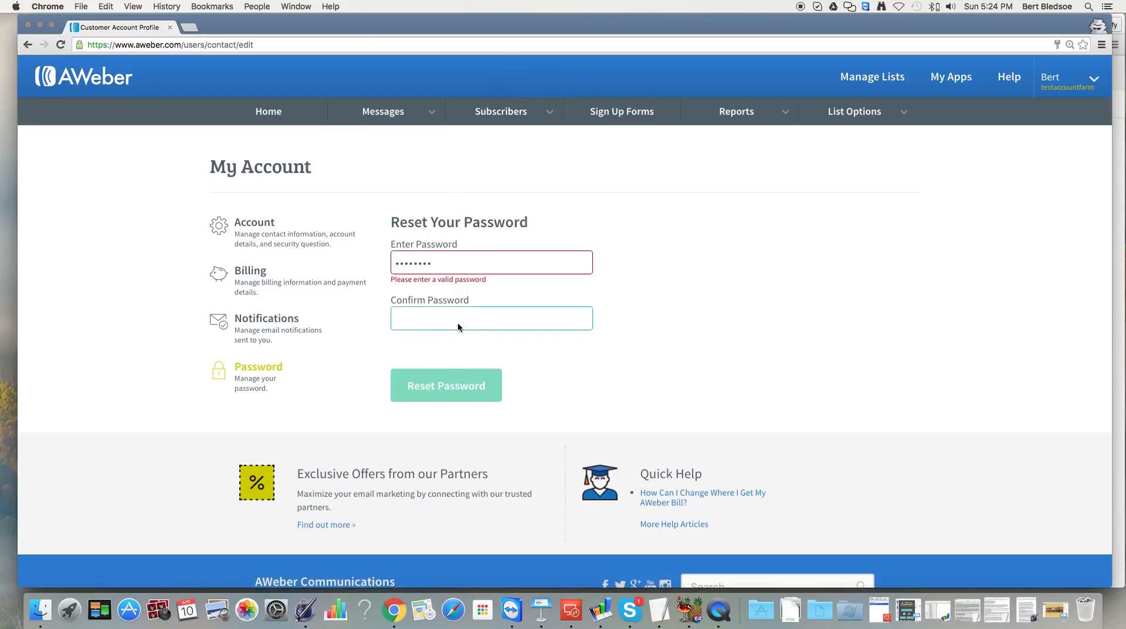
{"action": "left_click_drag", "start_coordinate": [455, 262], "coordinate": [382, 258]}
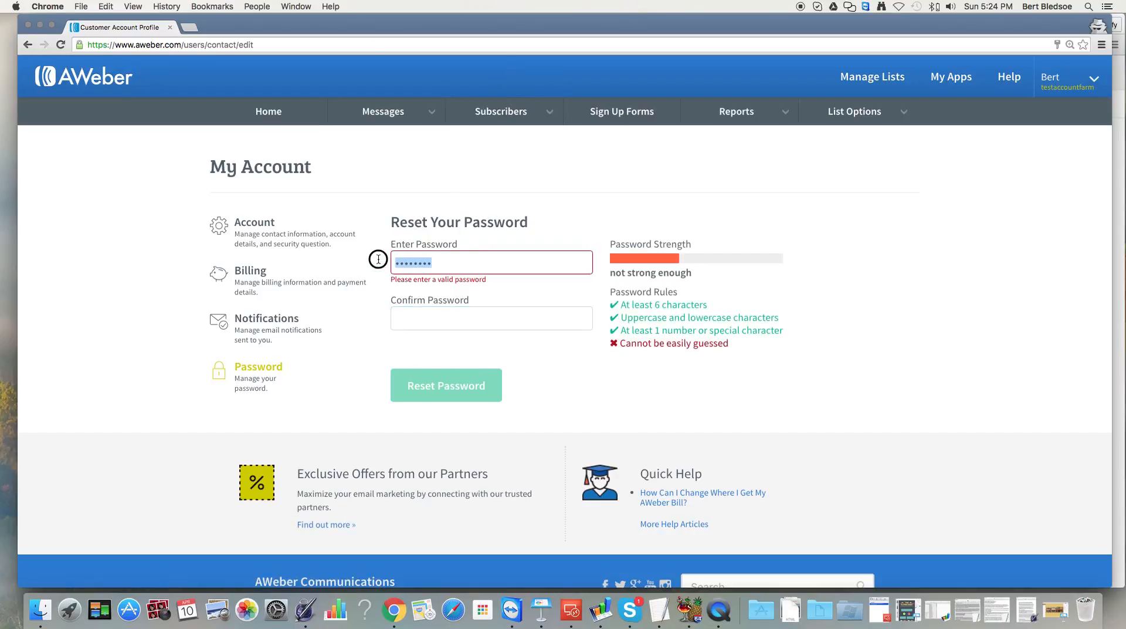
{"action": "type", "text": "•••••"}
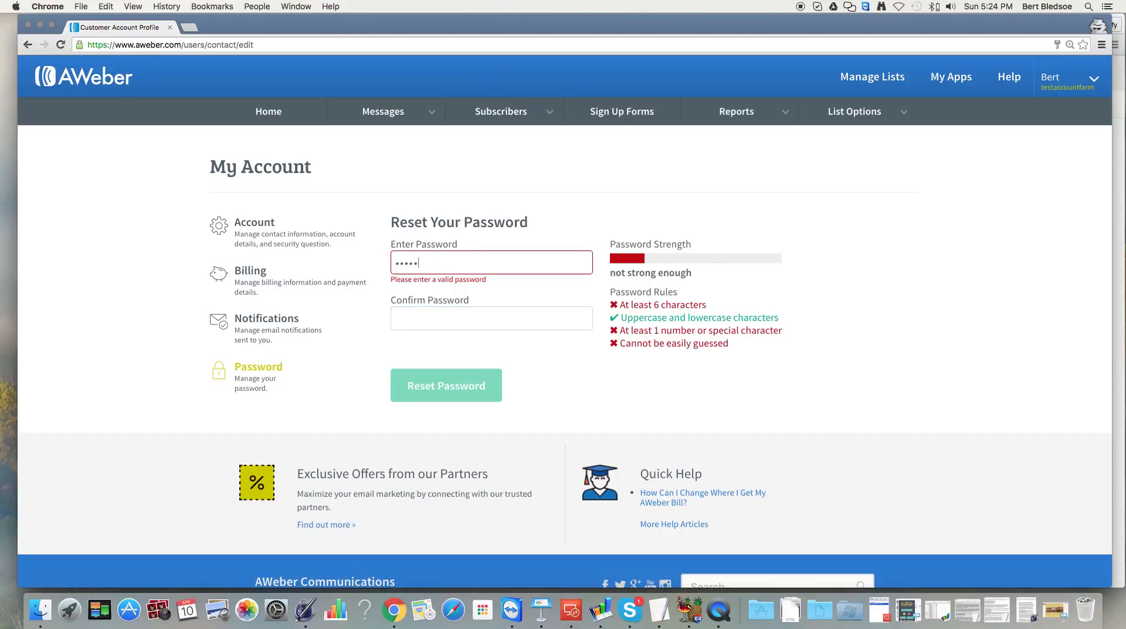
{"action": "type", "text": "•••"}
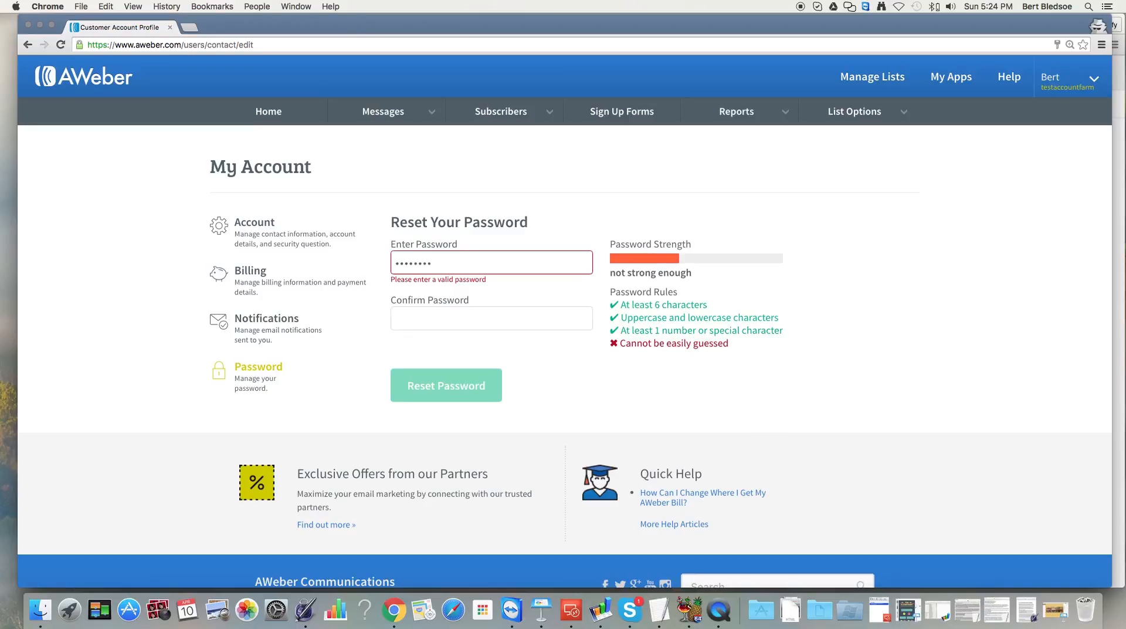
{"action": "type", "text": "•"}
{"action": "key", "text": "Tab"}
{"action": "type", "text": "••••••••"}
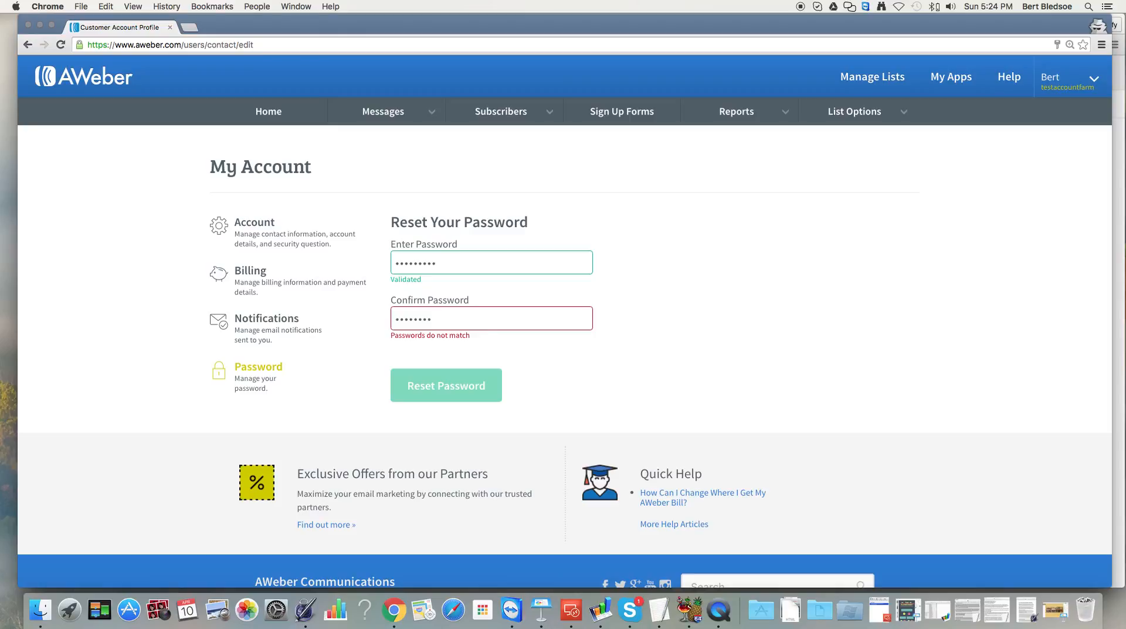
{"action": "type", "text": "•"}
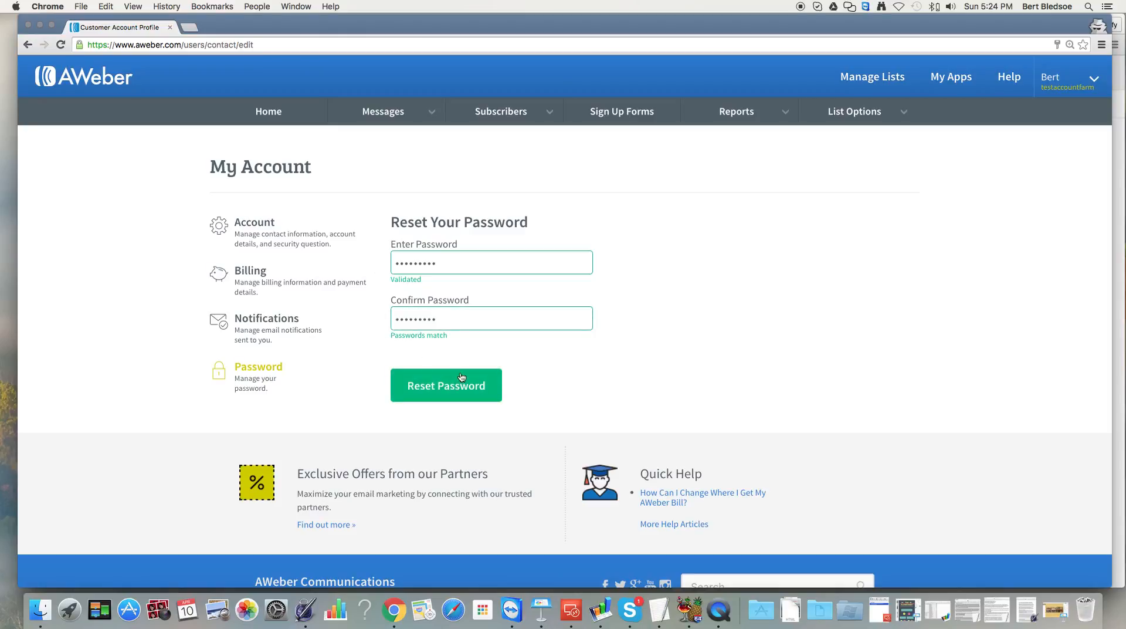
{"action": "left_click", "coordinate": [464, 390]}
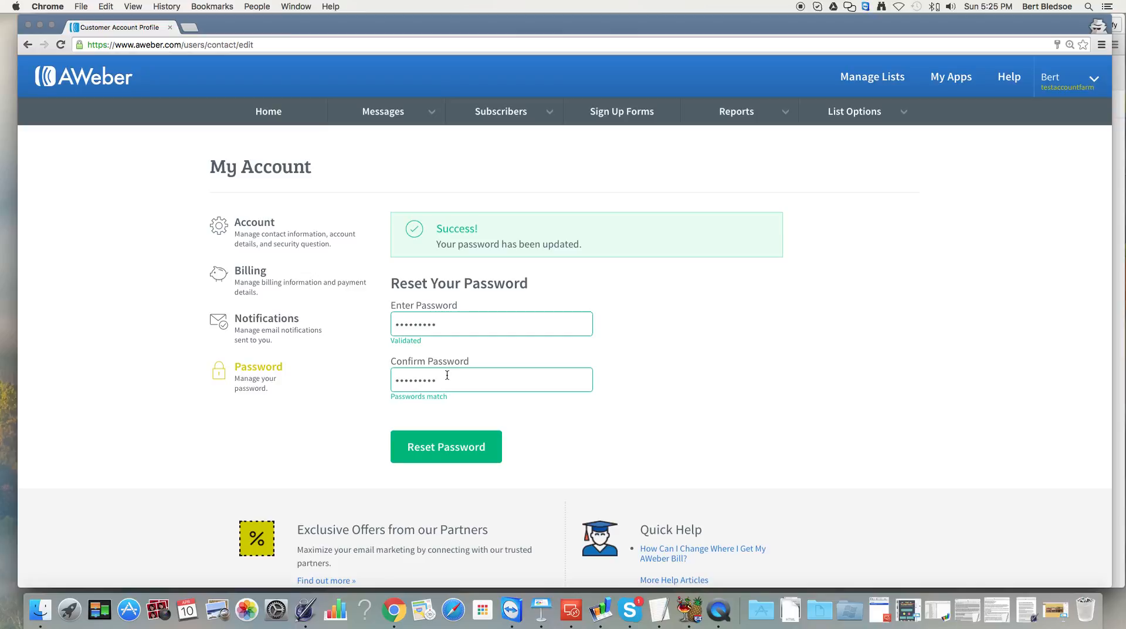
{"action": "mouse_move", "coordinate": [401, 121]}
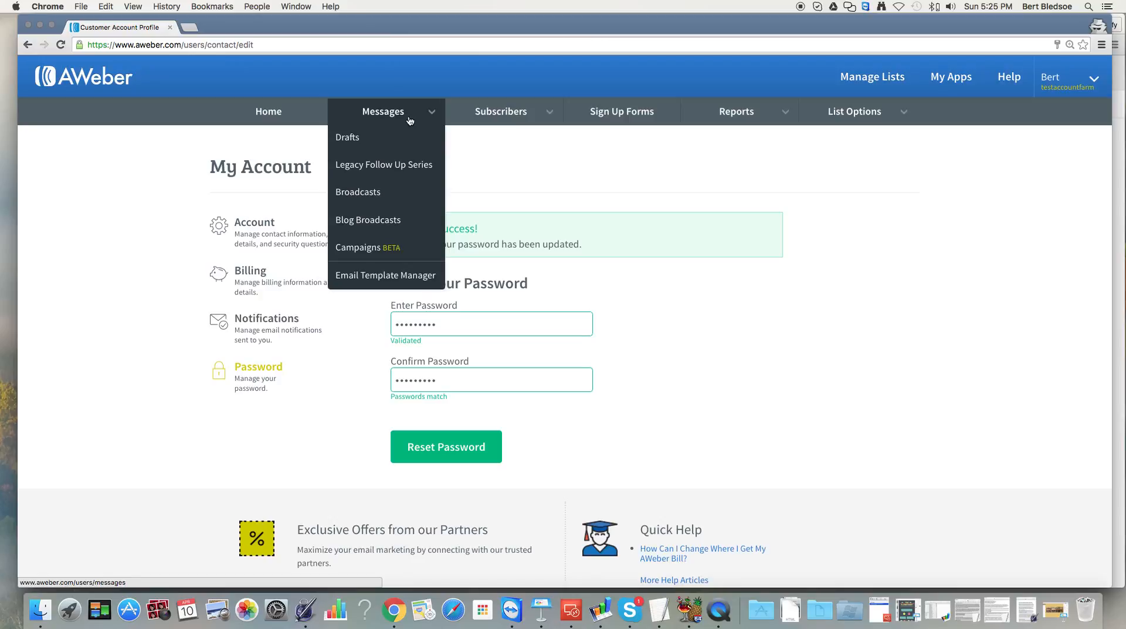
From the Legacy Follow Up Series, start a new follow-up email in the Drag & Drop Email Builder.
{"action": "left_click", "coordinate": [394, 167]}
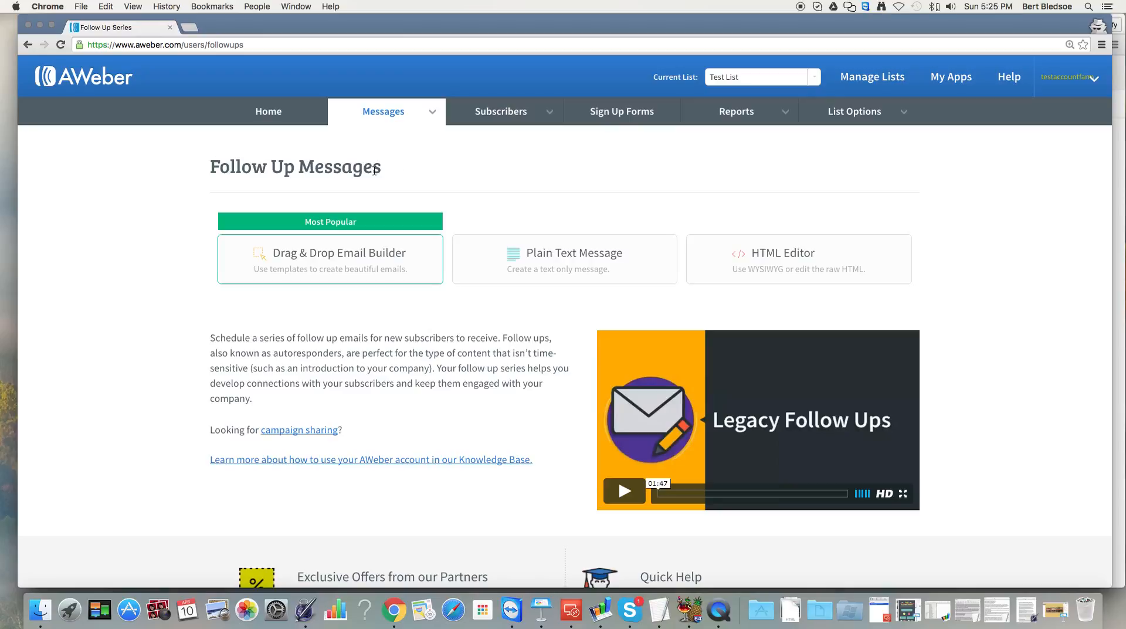
{"action": "left_click", "coordinate": [388, 262]}
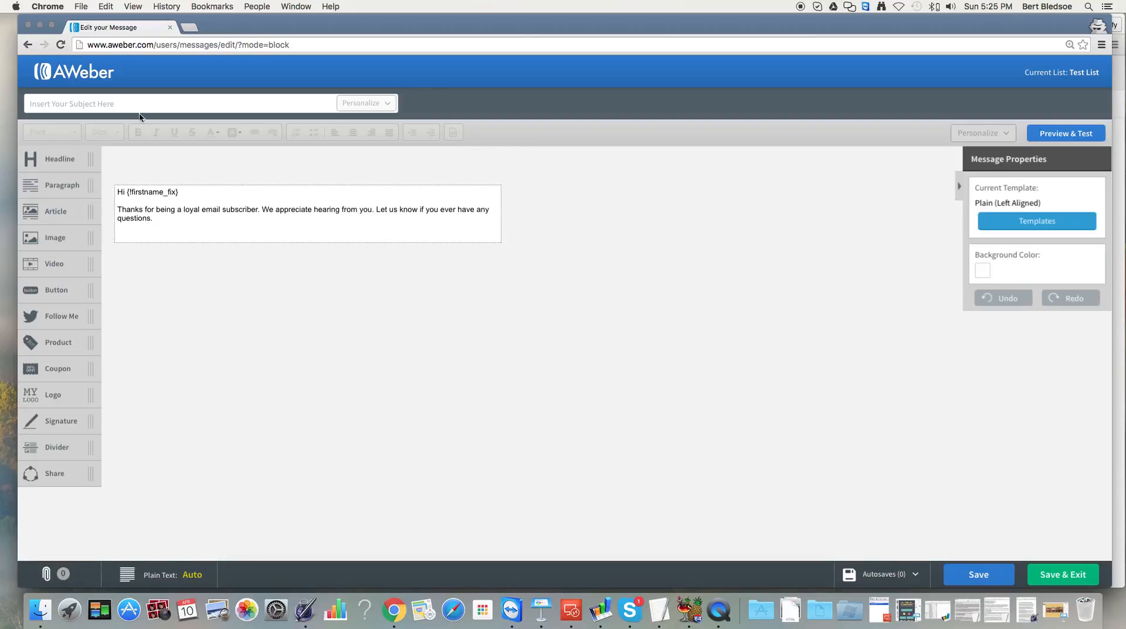
Give the email the subject 'Welcome To My Newsletter~', check the Hi {!firstname_fix} greeting, and save it as a draft.
{"action": "left_click", "coordinate": [104, 104]}
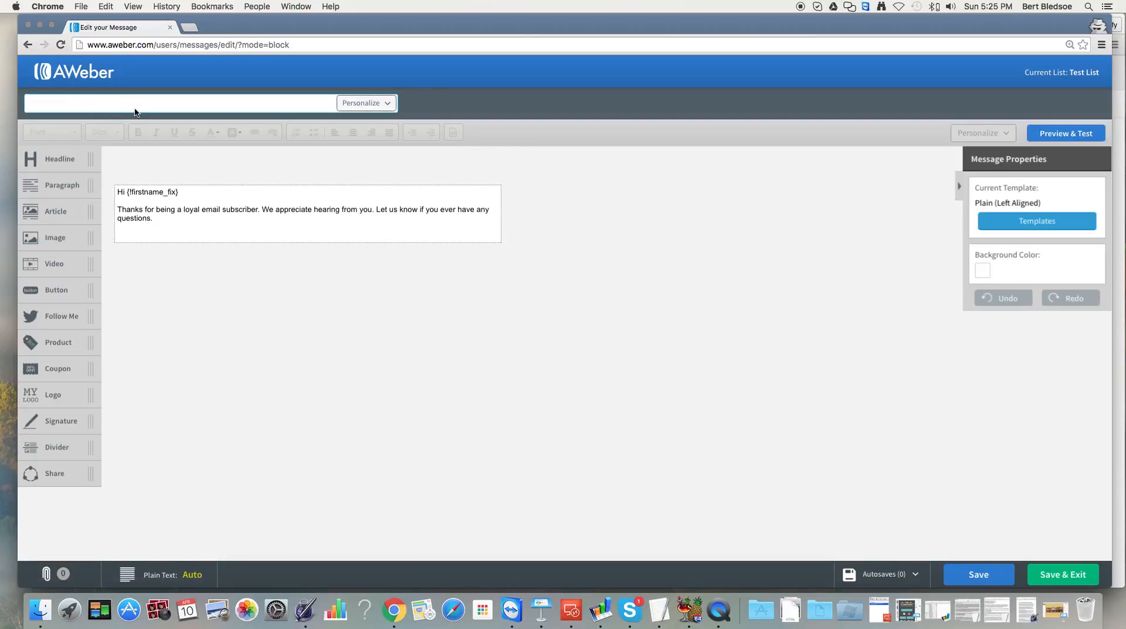
{"action": "type", "text": "Welcome To My Newsletter~"}
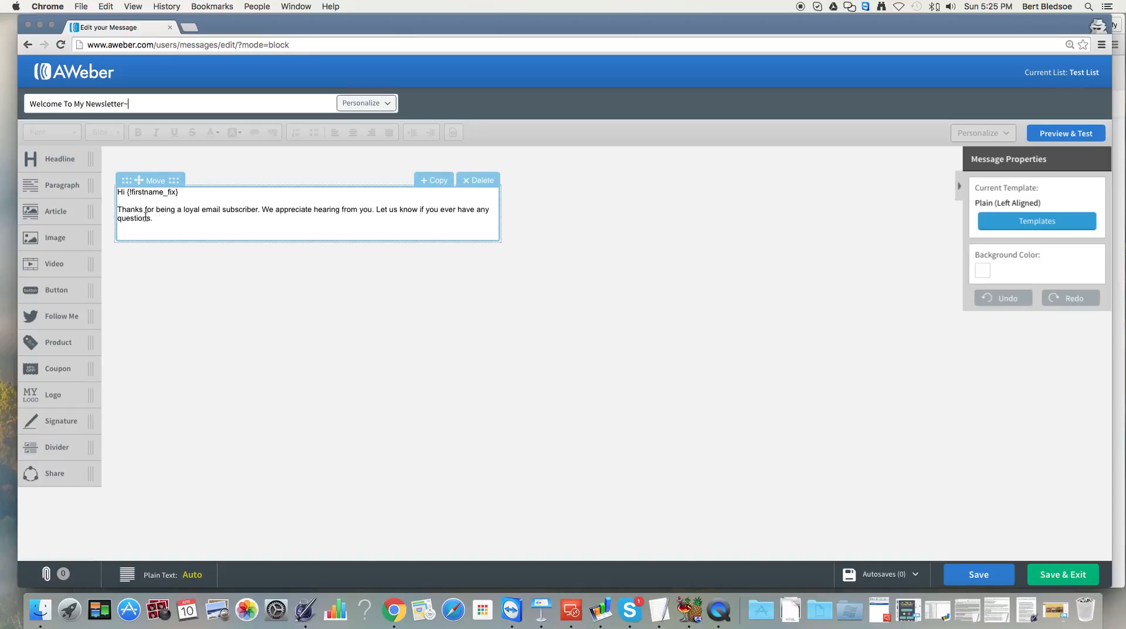
{"action": "left_click", "coordinate": [124, 195]}
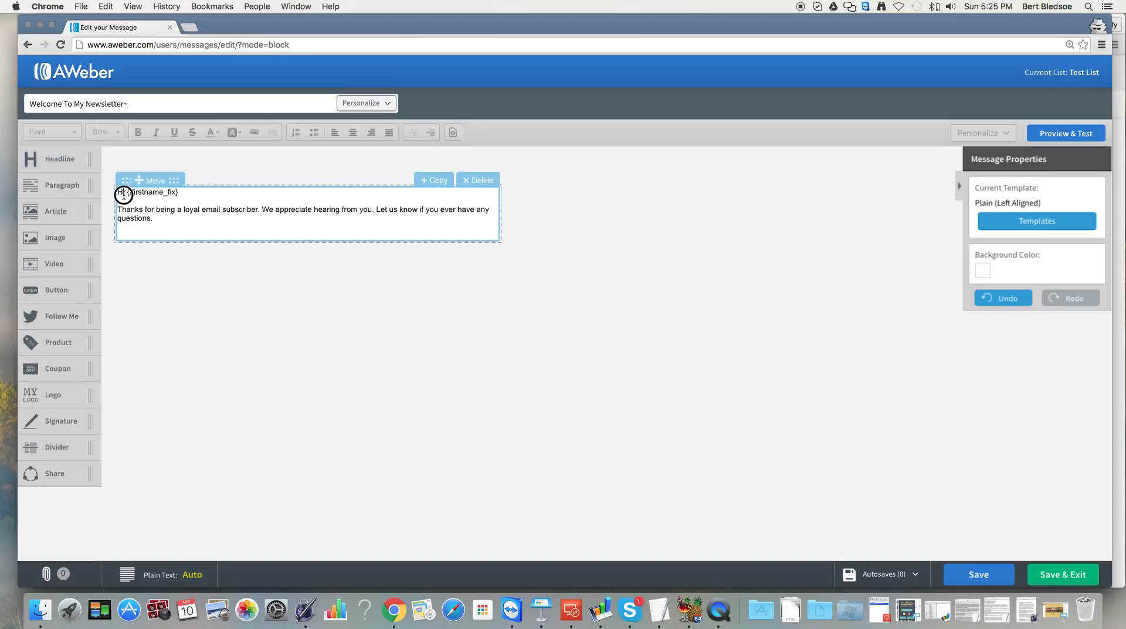
{"action": "left_click", "coordinate": [189, 196]}
{"action": "left_click_drag", "start_coordinate": [190, 196], "coordinate": [128, 195]}
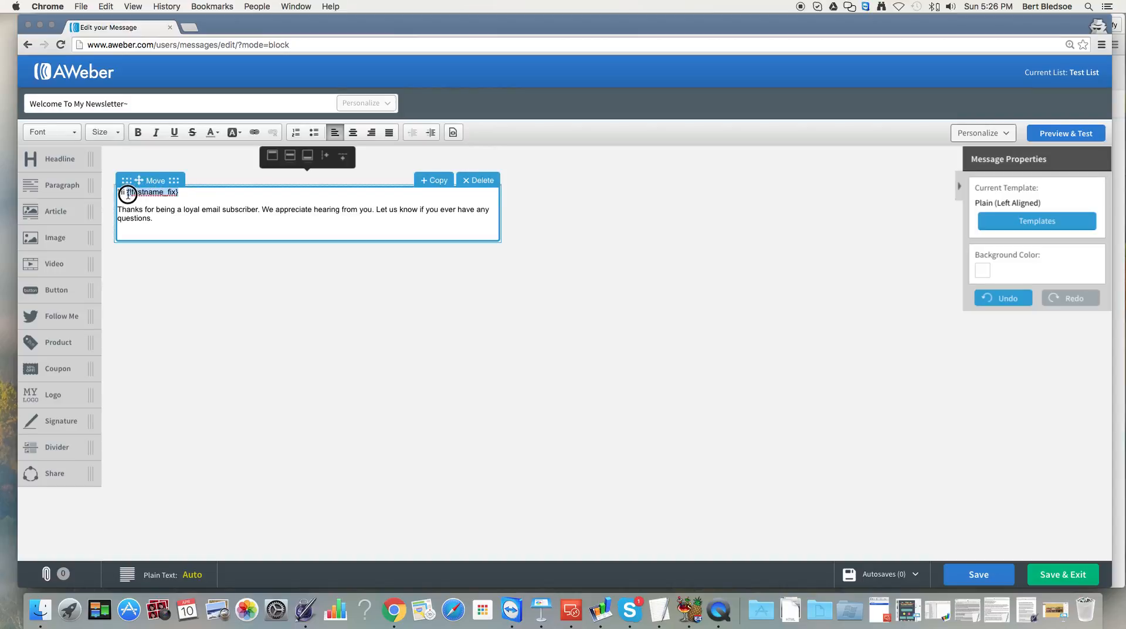
{"action": "left_click", "coordinate": [196, 197]}
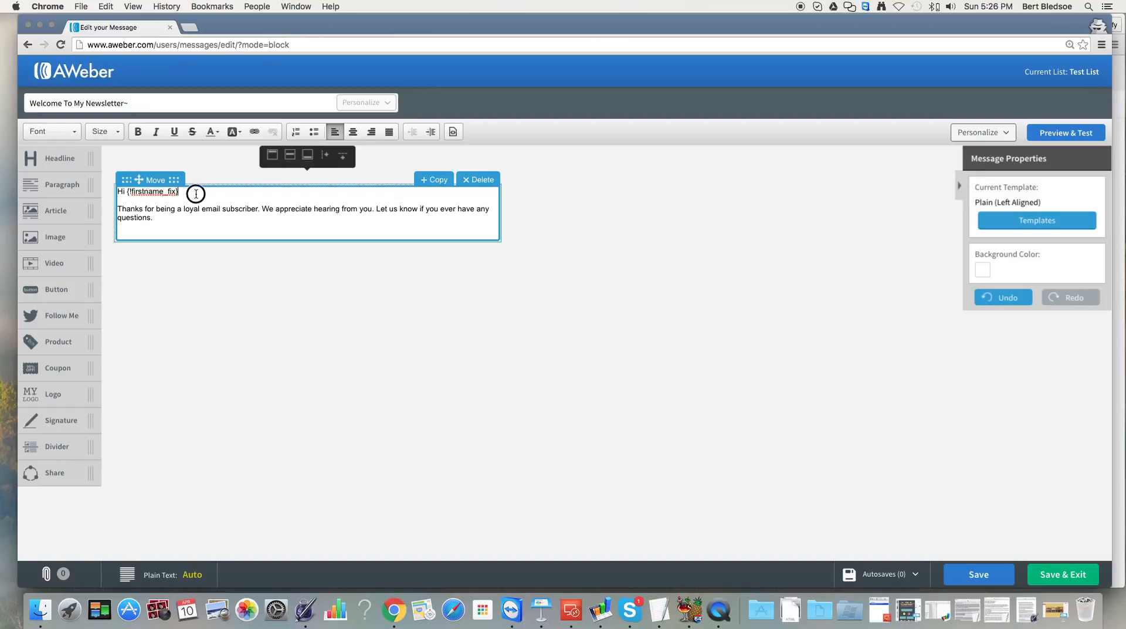
{"action": "left_click", "coordinate": [191, 193]}
{"action": "left_click_drag", "start_coordinate": [190, 193], "coordinate": [134, 198]}
{"action": "left_click", "coordinate": [237, 222]}
{"action": "left_click", "coordinate": [1077, 578]}
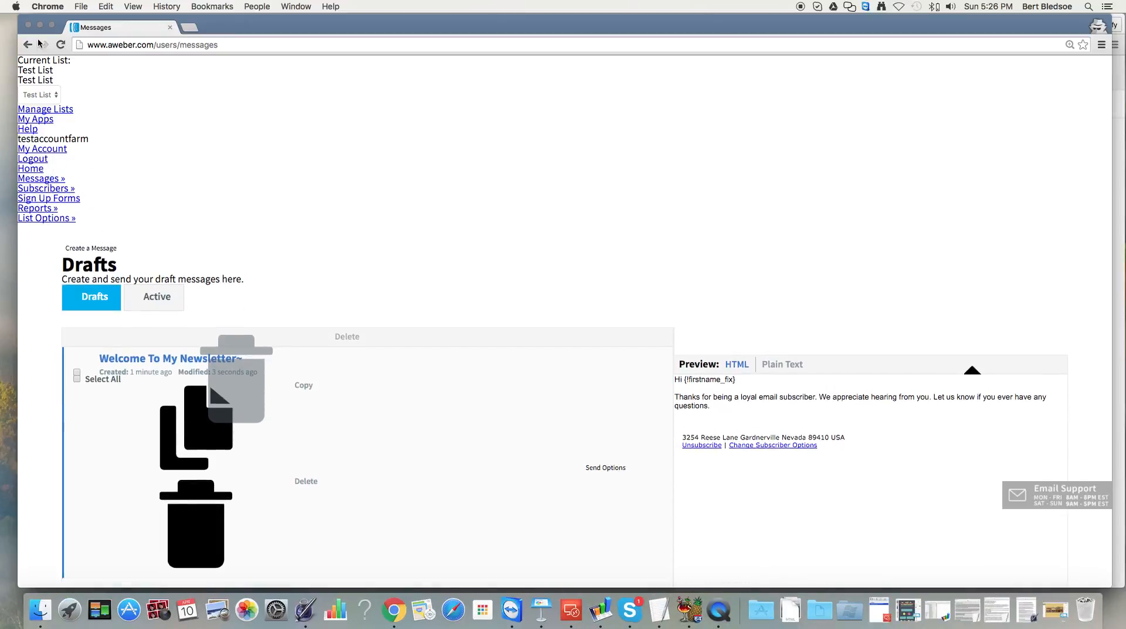
Reload the Messages page and compare the draft's HTML and plain-text previews.
{"action": "left_click", "coordinate": [60, 44]}
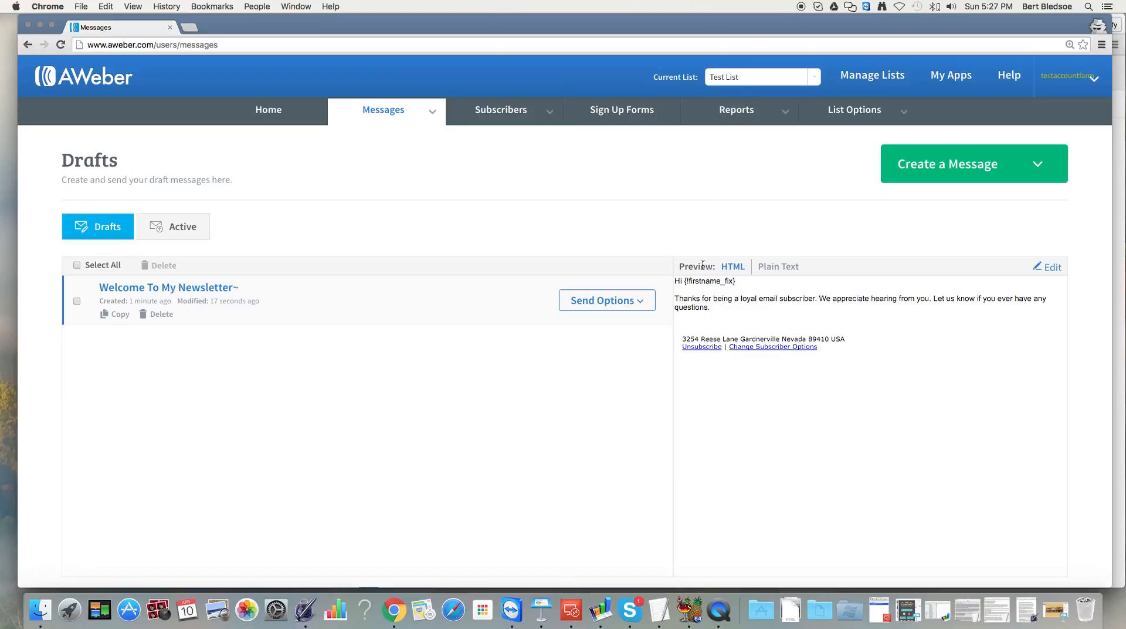
{"action": "left_click", "coordinate": [764, 269]}
{"action": "left_click", "coordinate": [733, 268]}
{"action": "left_click", "coordinate": [774, 269]}
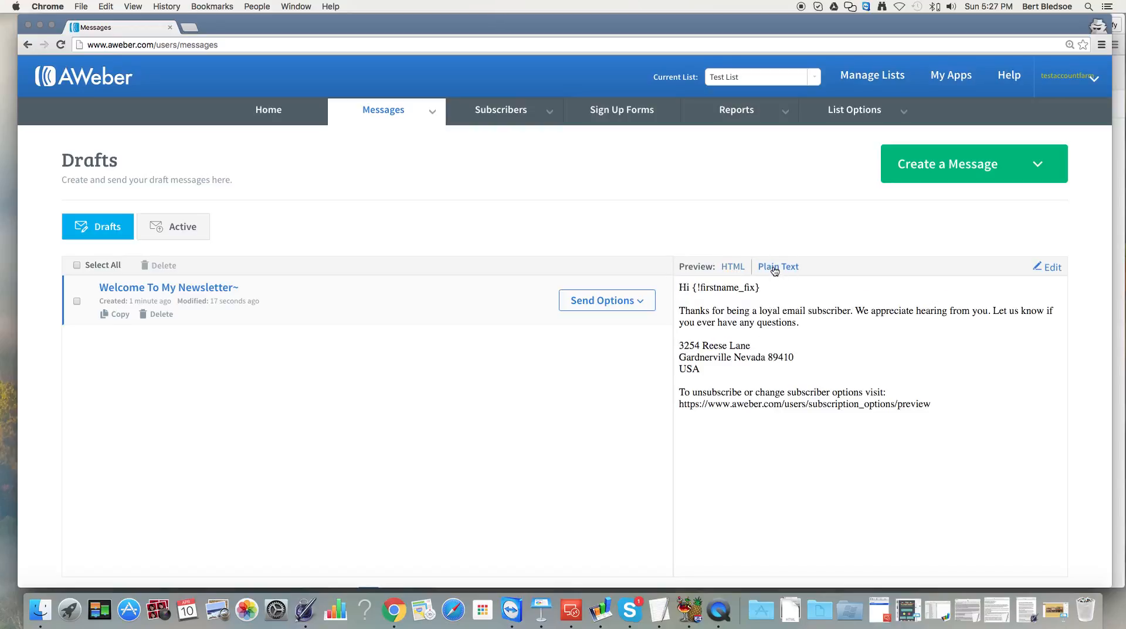
{"action": "left_click", "coordinate": [733, 269]}
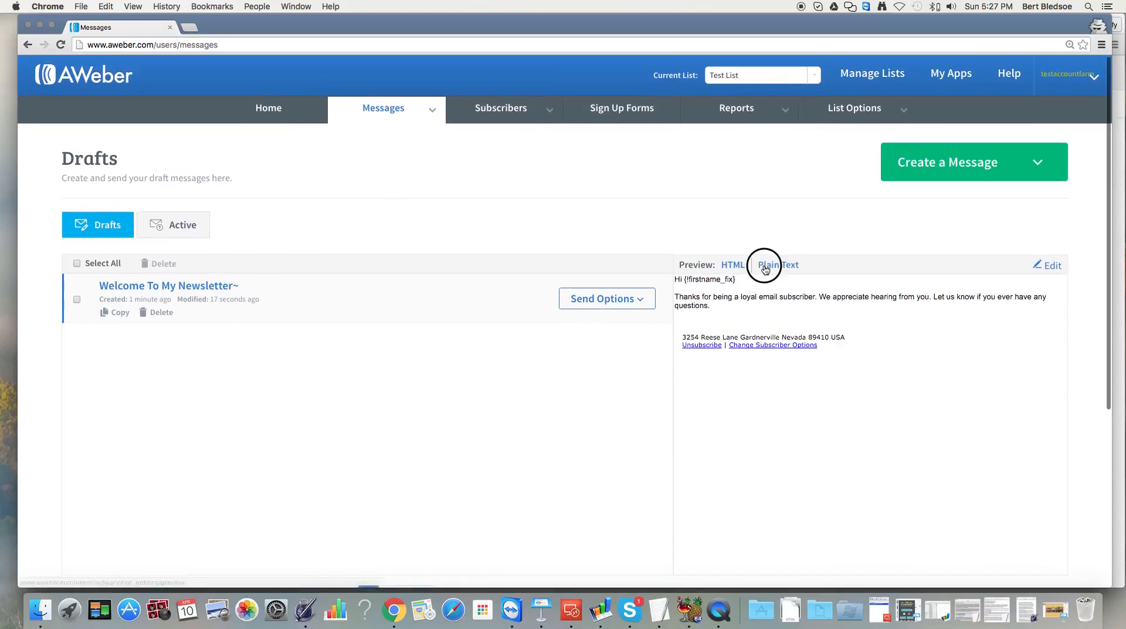
{"action": "left_click", "coordinate": [765, 268]}
{"action": "left_click", "coordinate": [740, 268]}
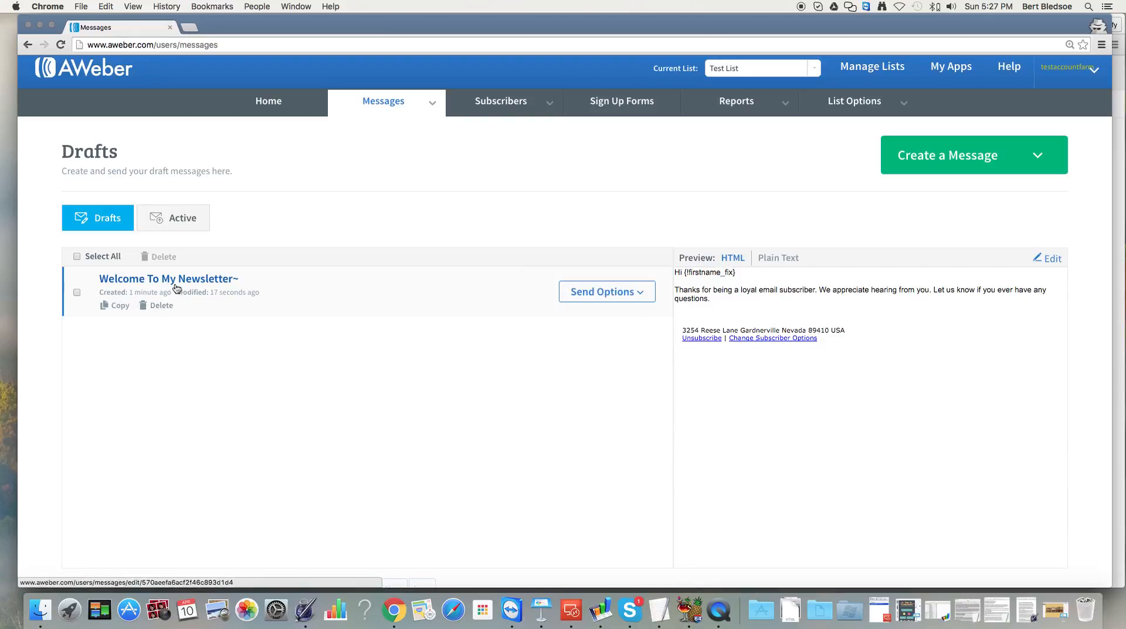
Re-save the Welcome To My Newsletter~ draft and bring up its sending options.
{"action": "left_click", "coordinate": [134, 281]}
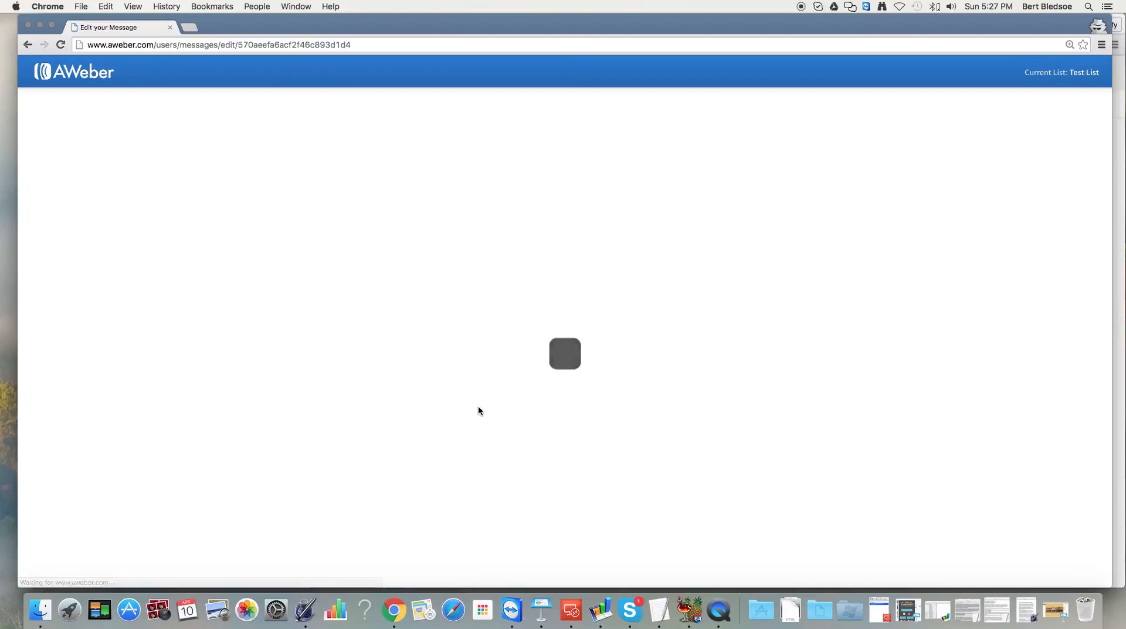
{"action": "left_click", "coordinate": [1062, 573]}
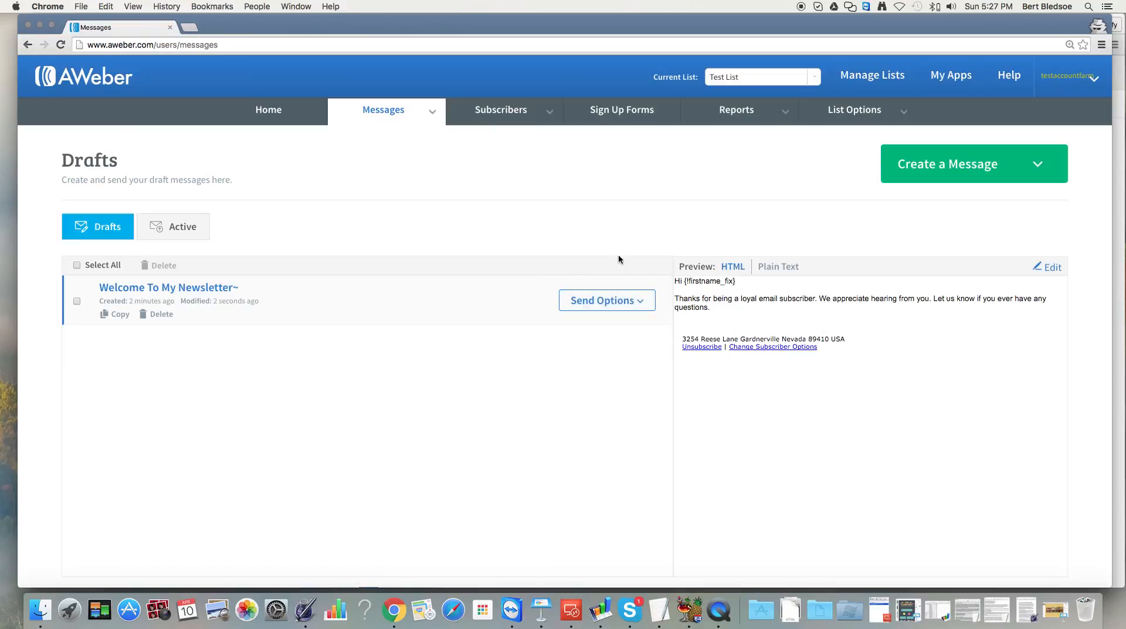
{"action": "left_click", "coordinate": [642, 303]}
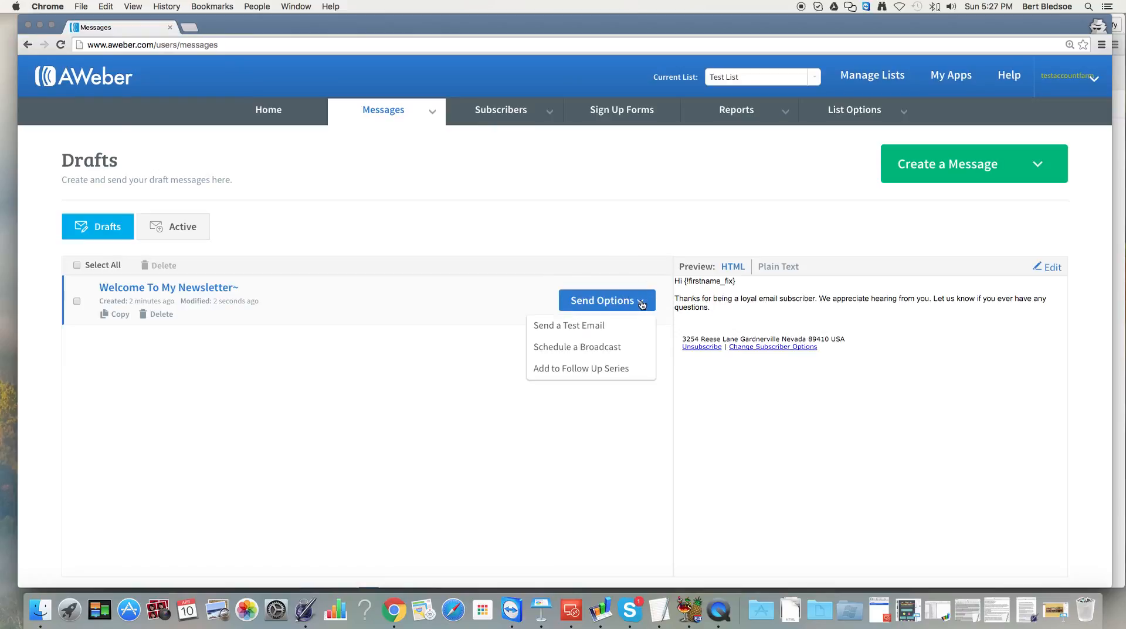
Add Welcome To My Newsletter~ as message 1, sent immediately, and view the Legacy Follow Up Series.
{"action": "left_click", "coordinate": [580, 369]}
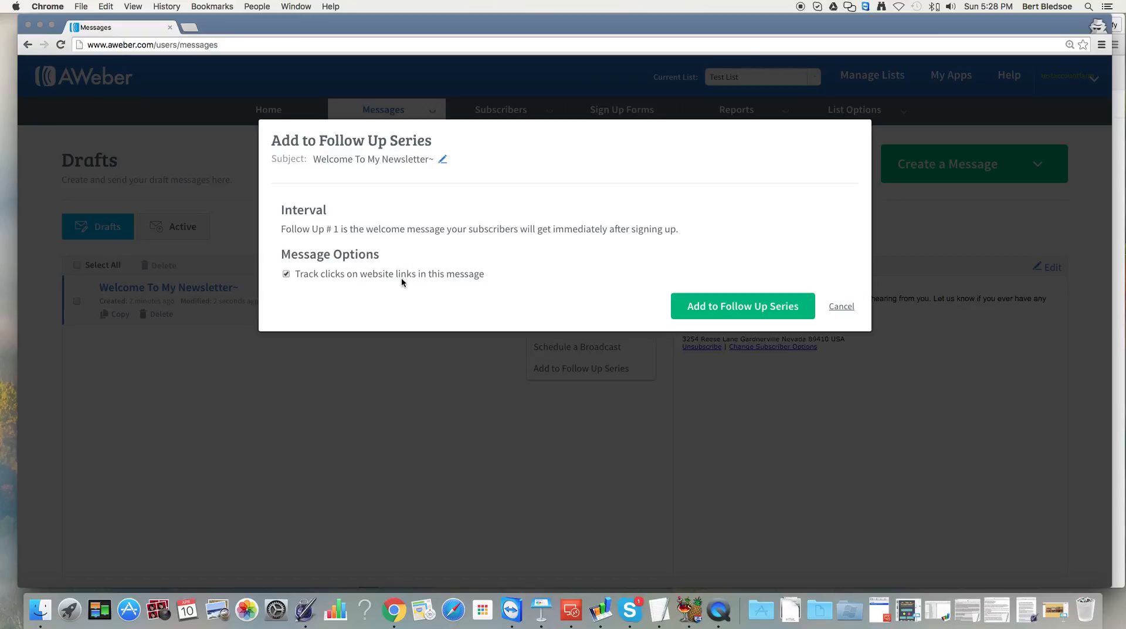
{"action": "left_click", "coordinate": [720, 315]}
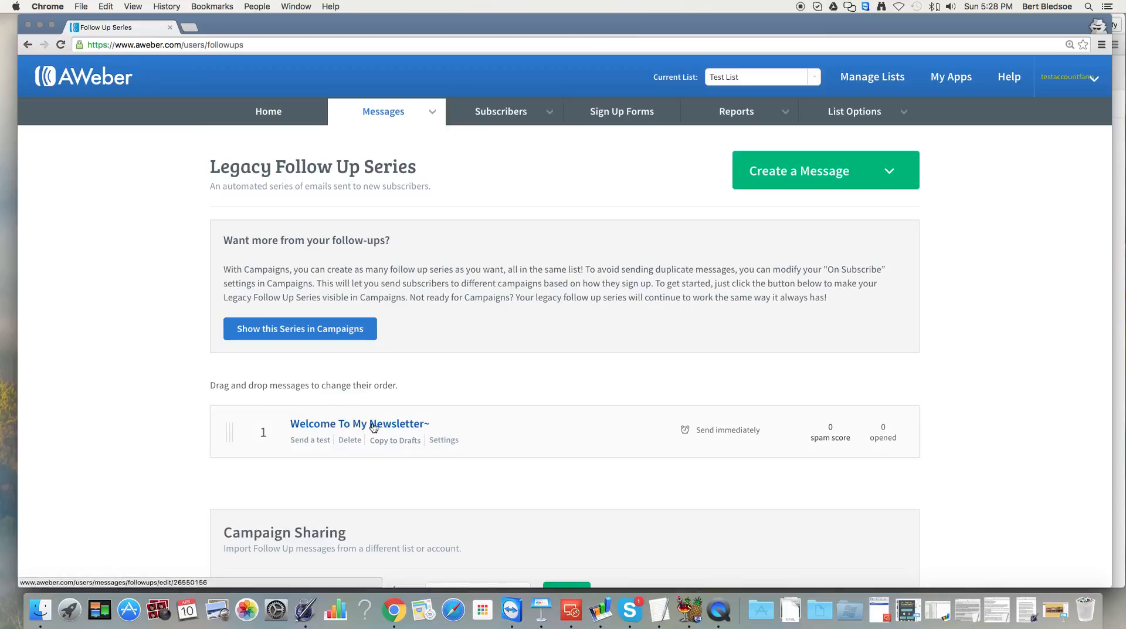
{"action": "mouse_move", "coordinate": [425, 111]}
{"action": "left_click", "coordinate": [411, 164]}
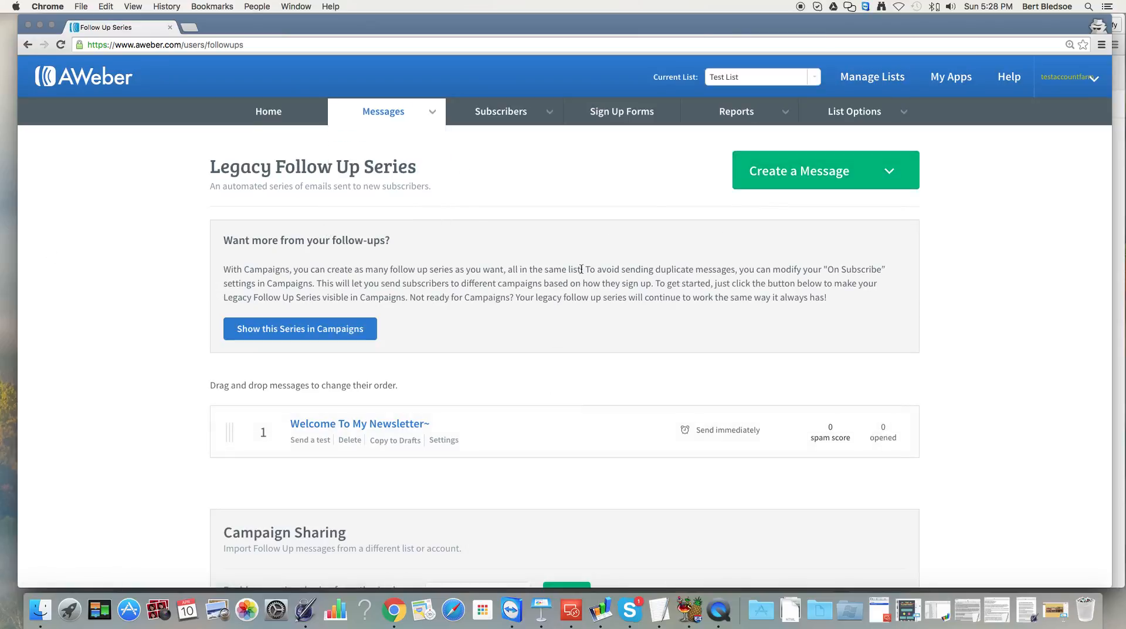
Start a new drag-and-drop email with the subject 'Message Number 2'.
{"action": "left_click", "coordinate": [784, 177]}
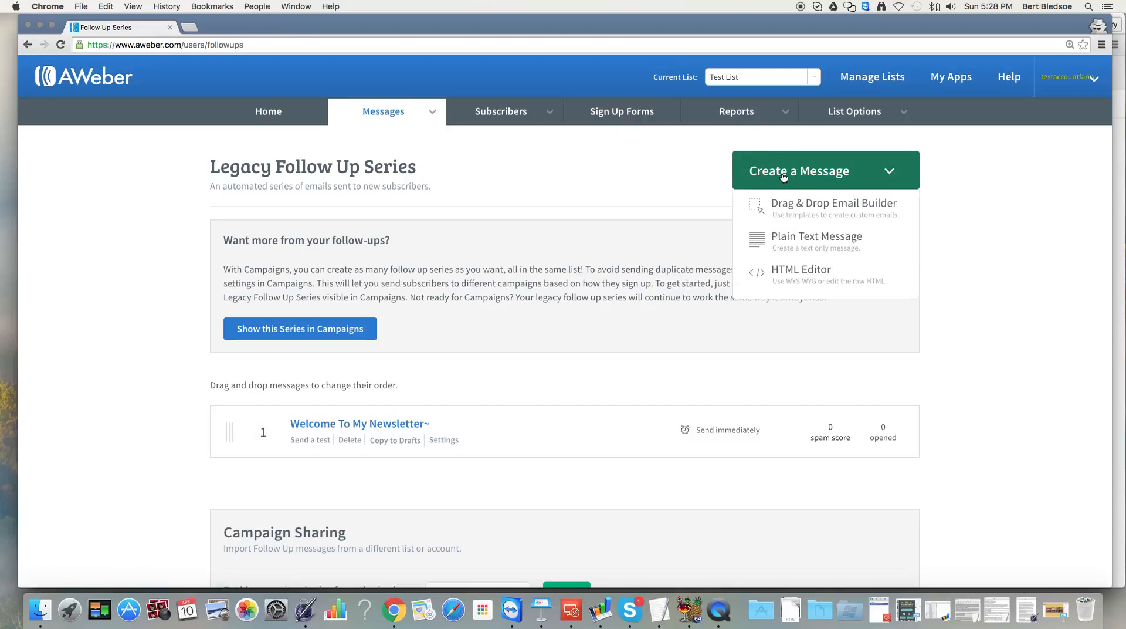
{"action": "left_click", "coordinate": [784, 204]}
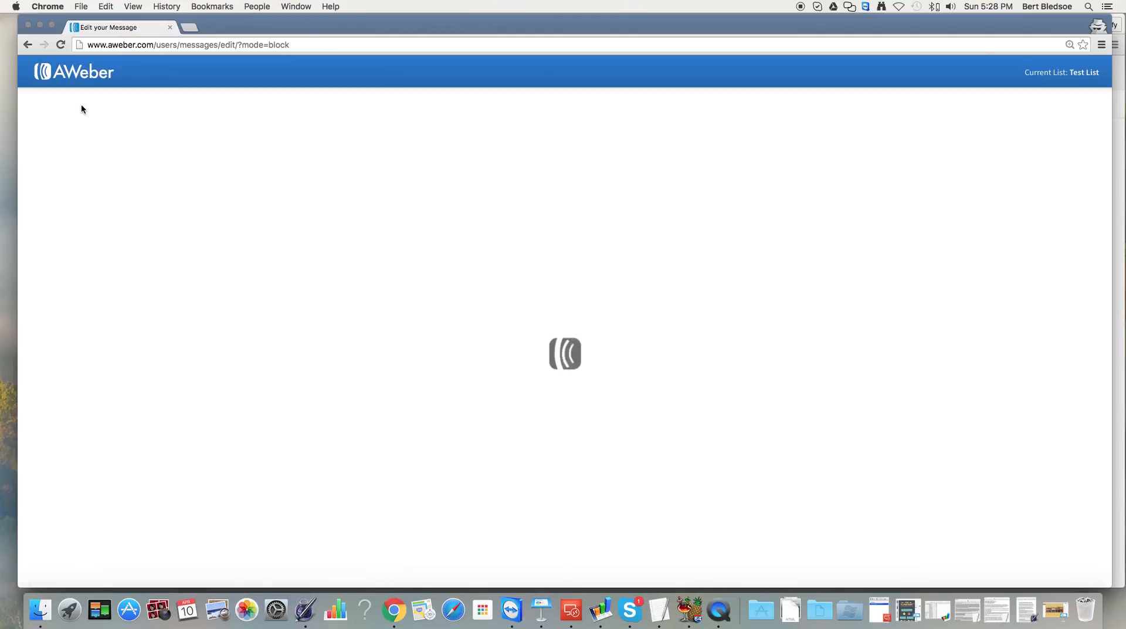
{"action": "type", "text": "Message Number 2"}
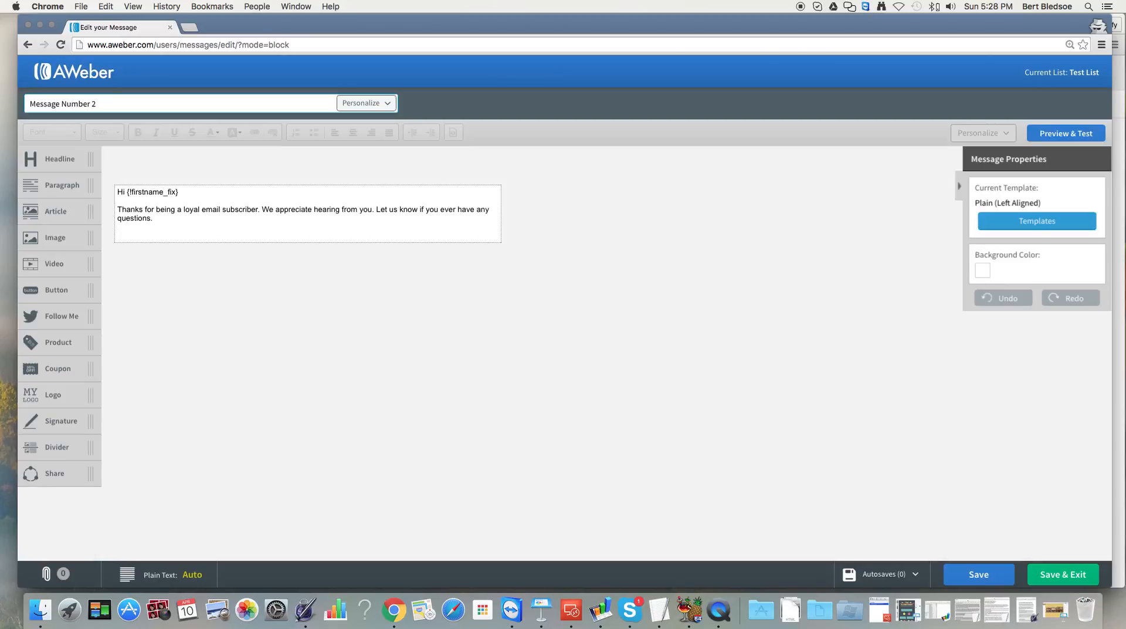
Replace the body text with 'This is the second message in the series. Again Welcome.' and save the draft.
{"action": "left_click_drag", "start_coordinate": [154, 219], "coordinate": [102, 209]}
{"action": "type", "text": "This is "}
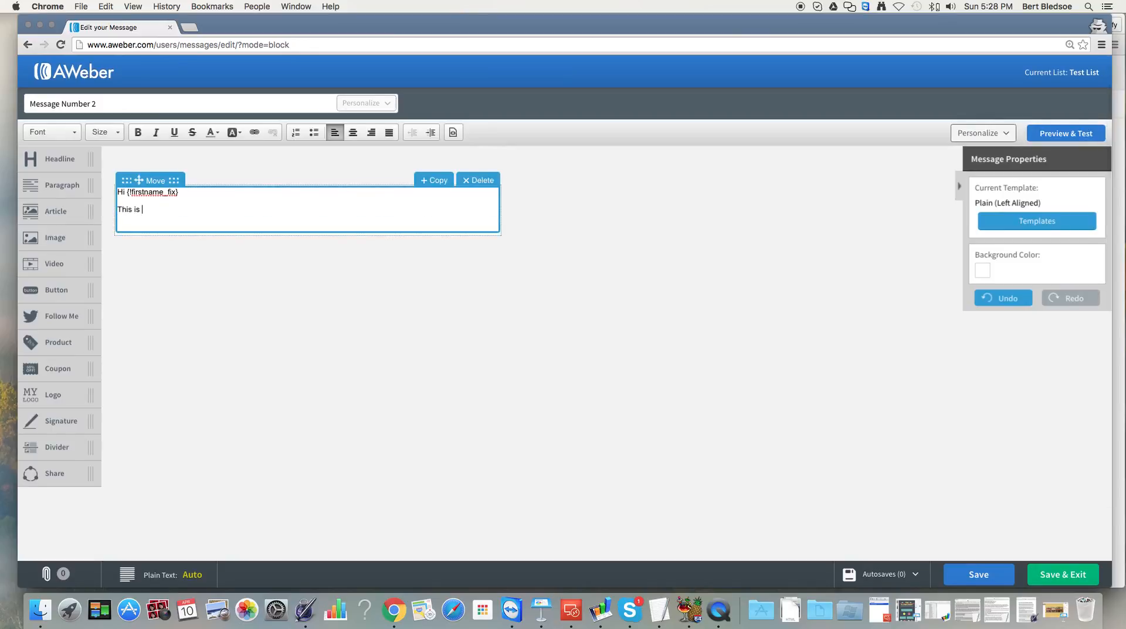
{"action": "type", "text": "the second message in the series. Again Welcome."}
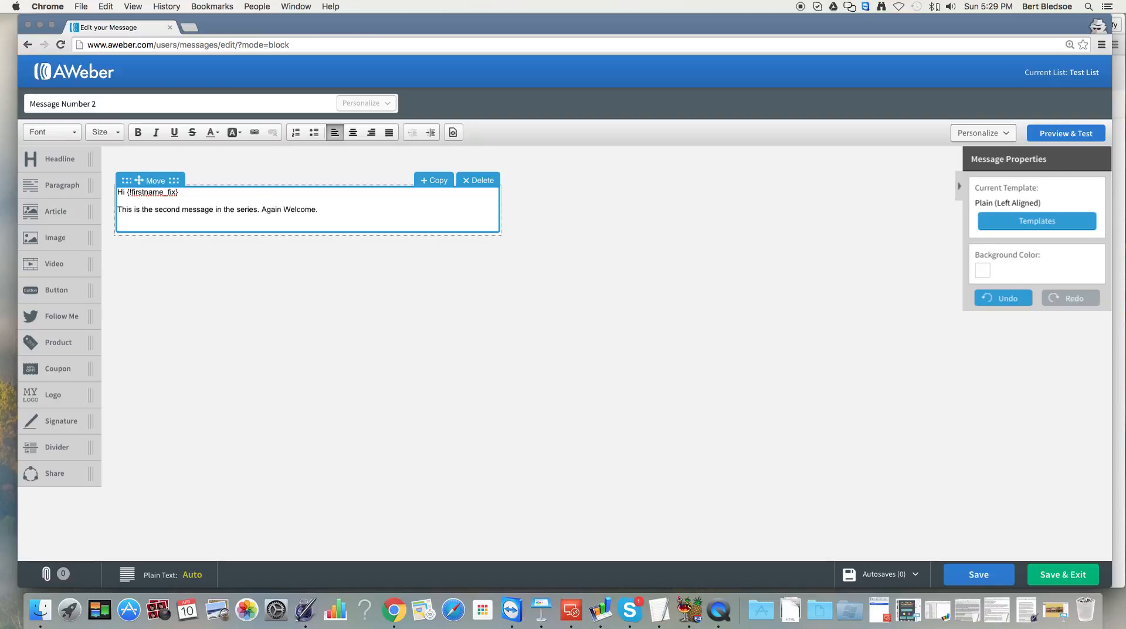
{"action": "left_click", "coordinate": [1077, 574]}
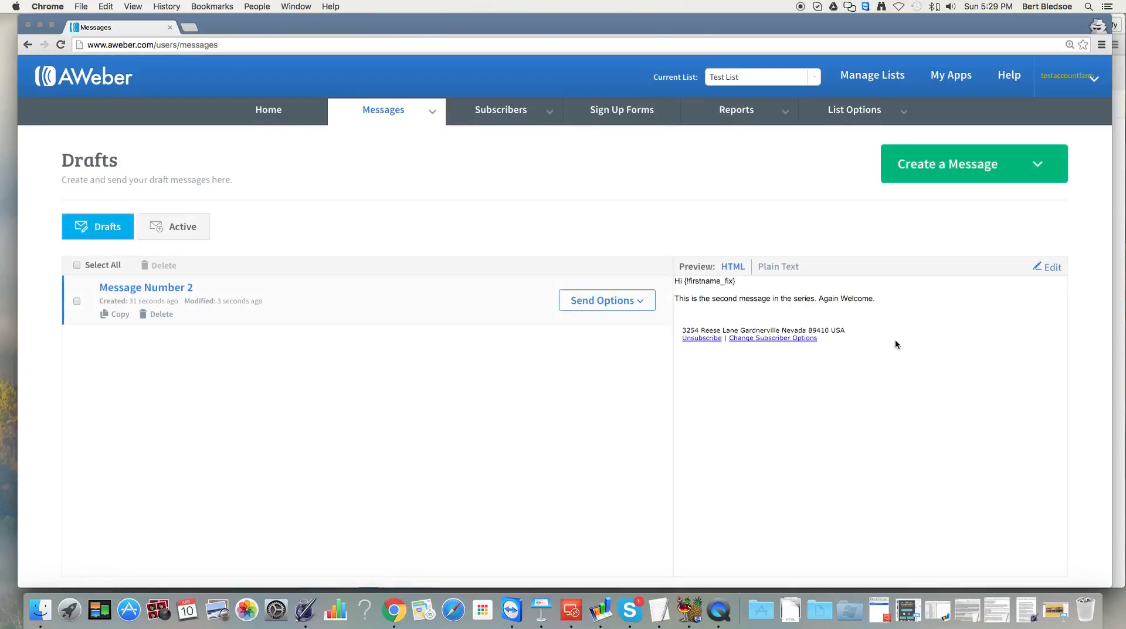
Add Message Number 2 to the follow-up series, 1 day after the previous message, any day, any time.
{"action": "left_click_drag", "start_coordinate": [675, 298], "coordinate": [893, 308]}
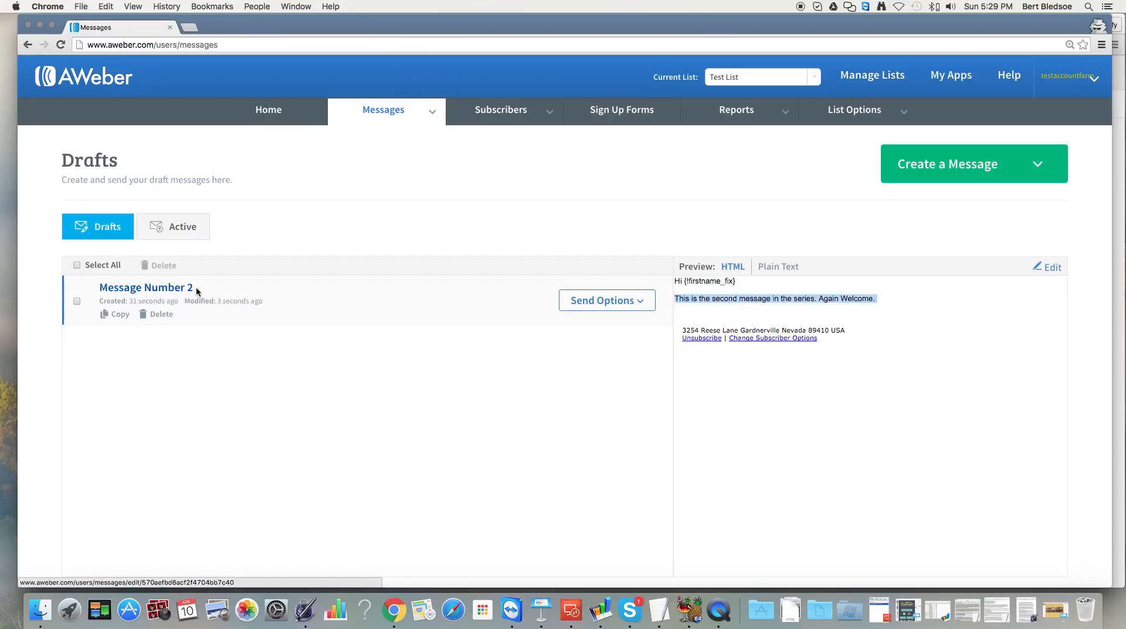
{"action": "left_click", "coordinate": [643, 302]}
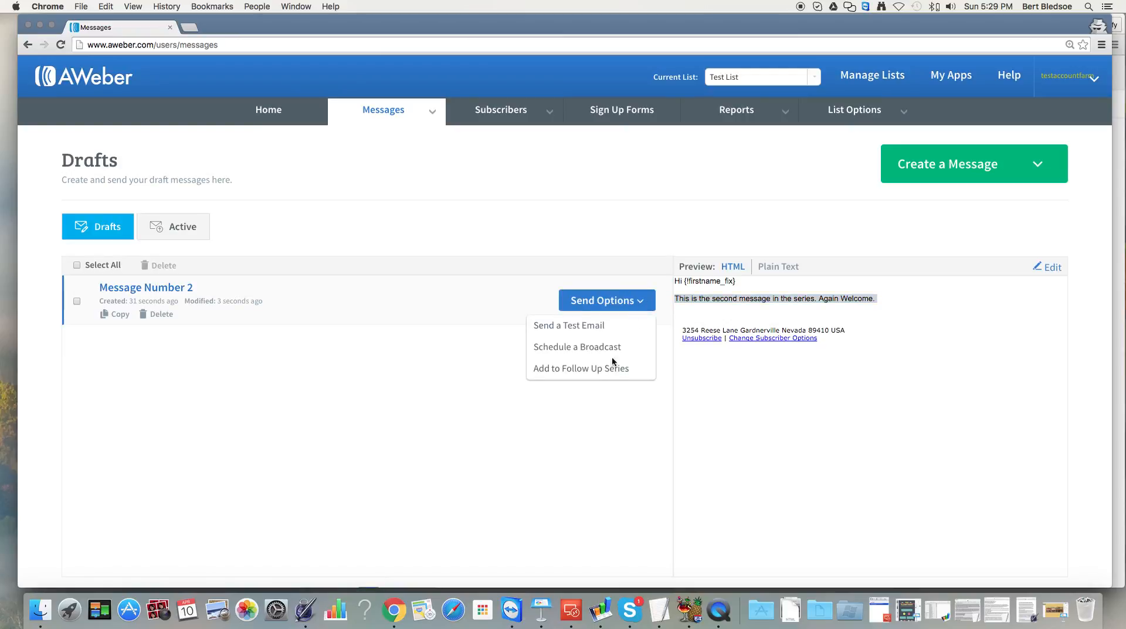
{"action": "left_click", "coordinate": [561, 368]}
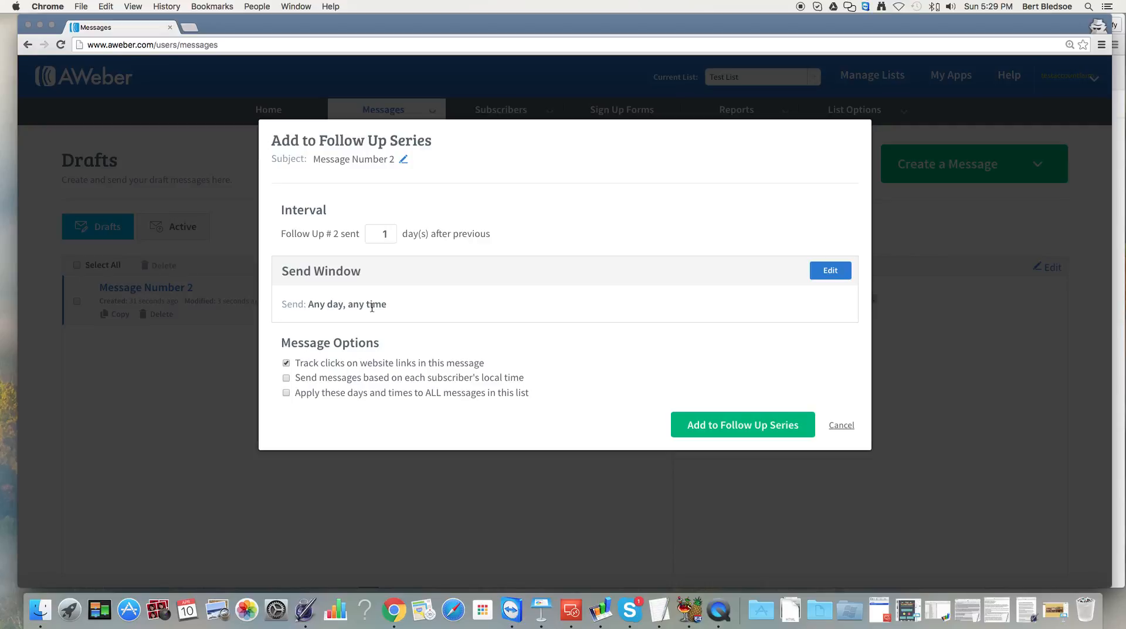
{"action": "left_click", "coordinate": [825, 273]}
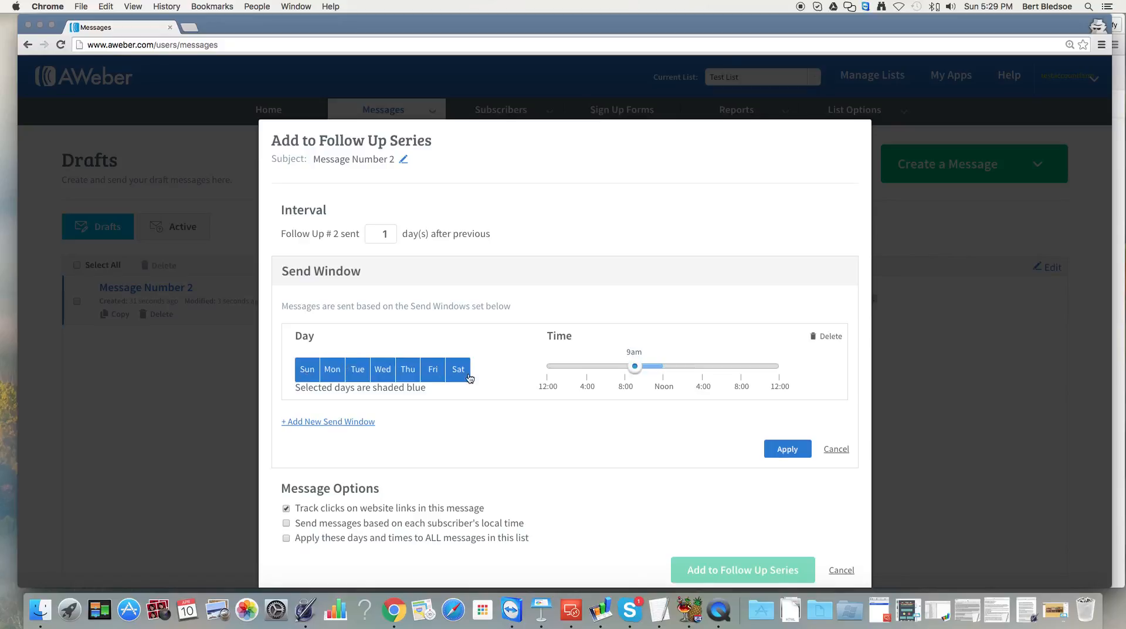
{"action": "left_click", "coordinate": [840, 449]}
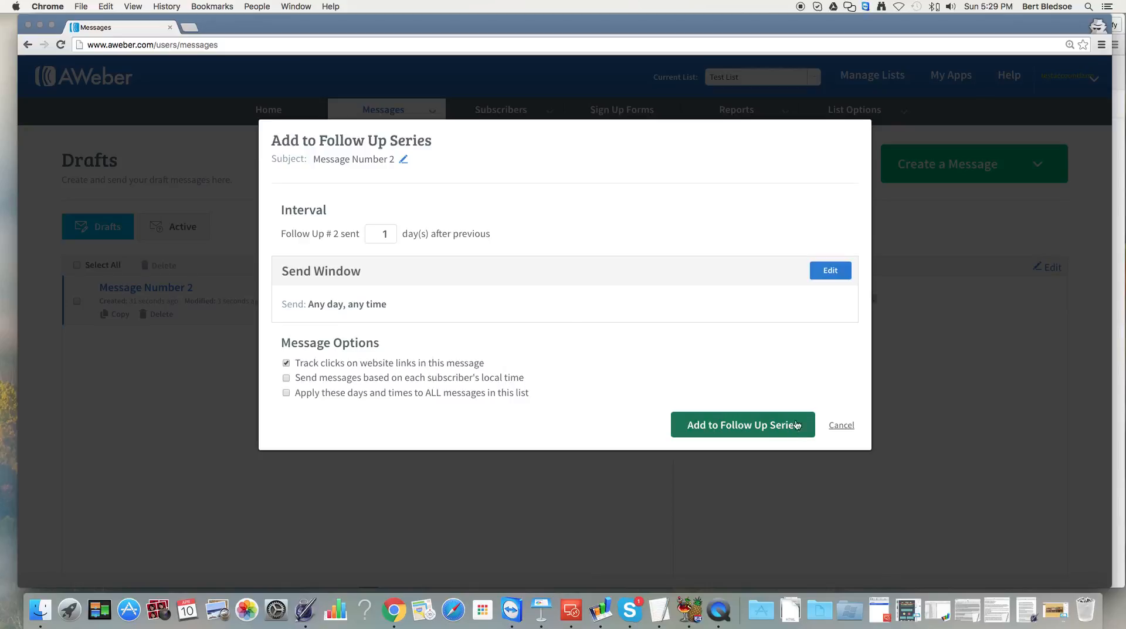
{"action": "left_click", "coordinate": [751, 426]}
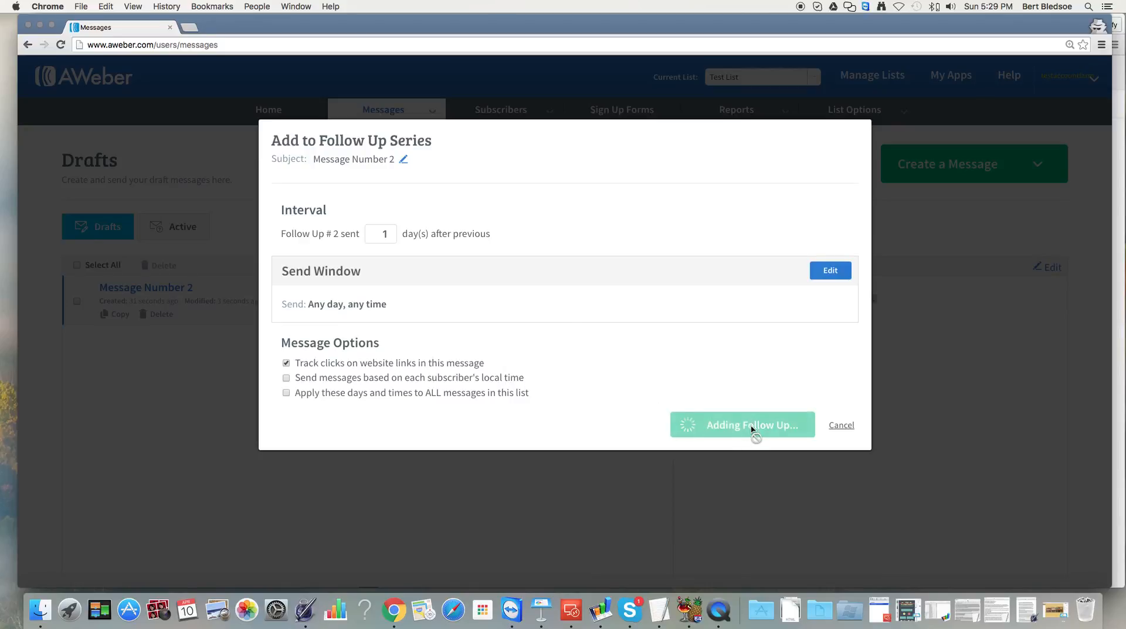